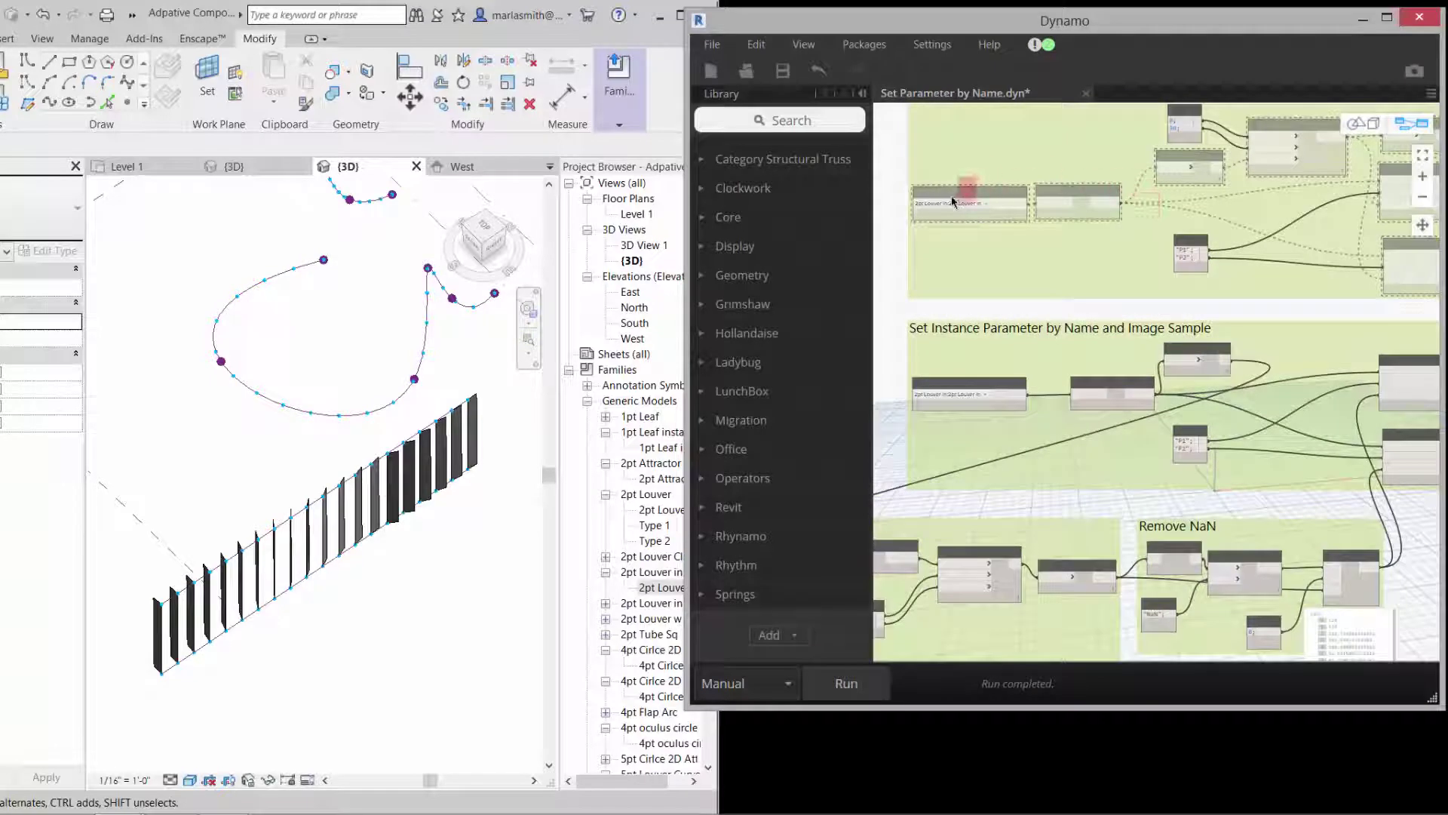
- Examine the Get Values from Image node chain from File Path to Flatten and how the louver element count connects to it
middle_click_drag(1046, 237, 1374, 98)
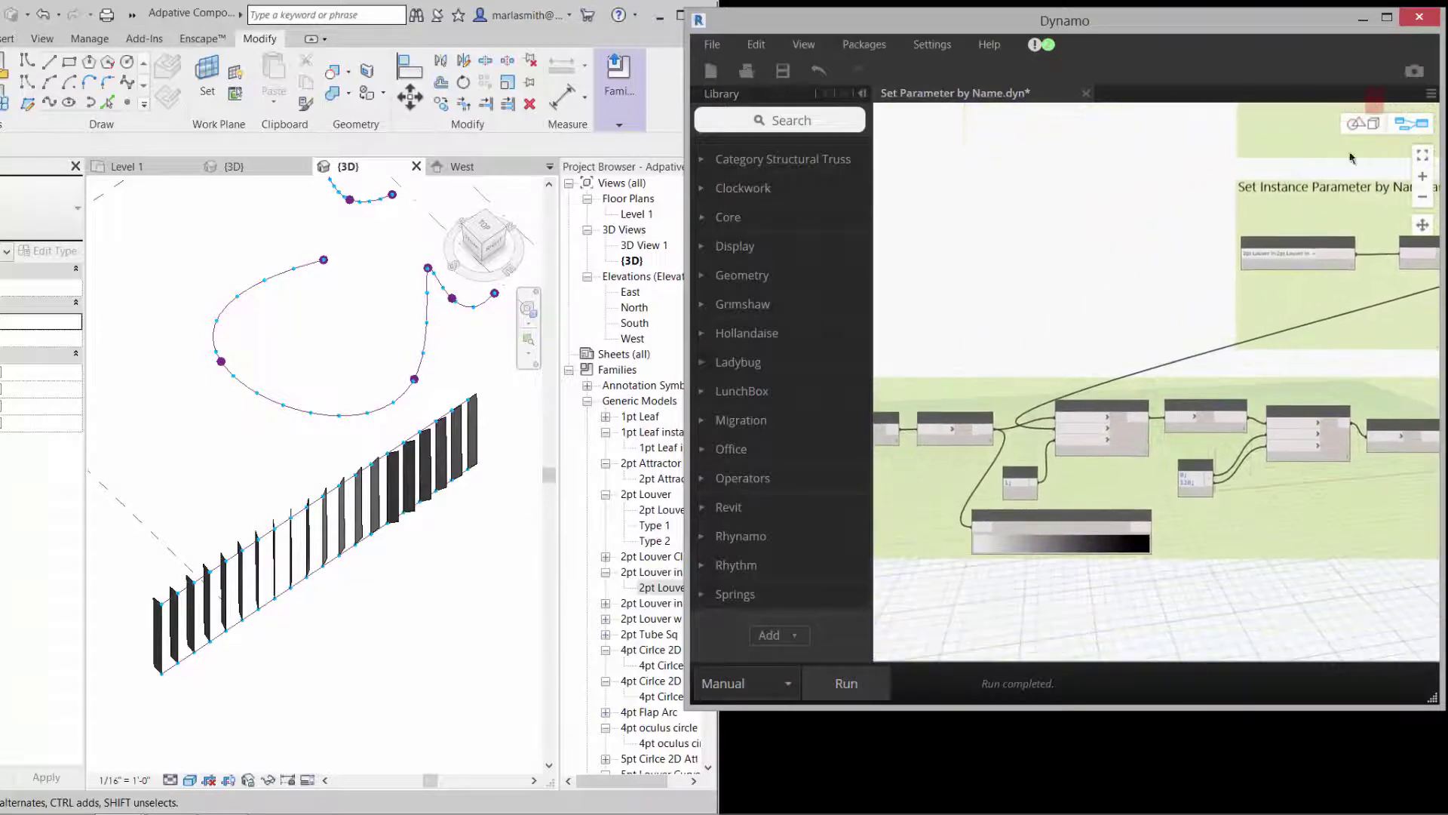
middle_click_drag(1108, 472, 1228, 423)
scroll(1152, 442, "up", 2)
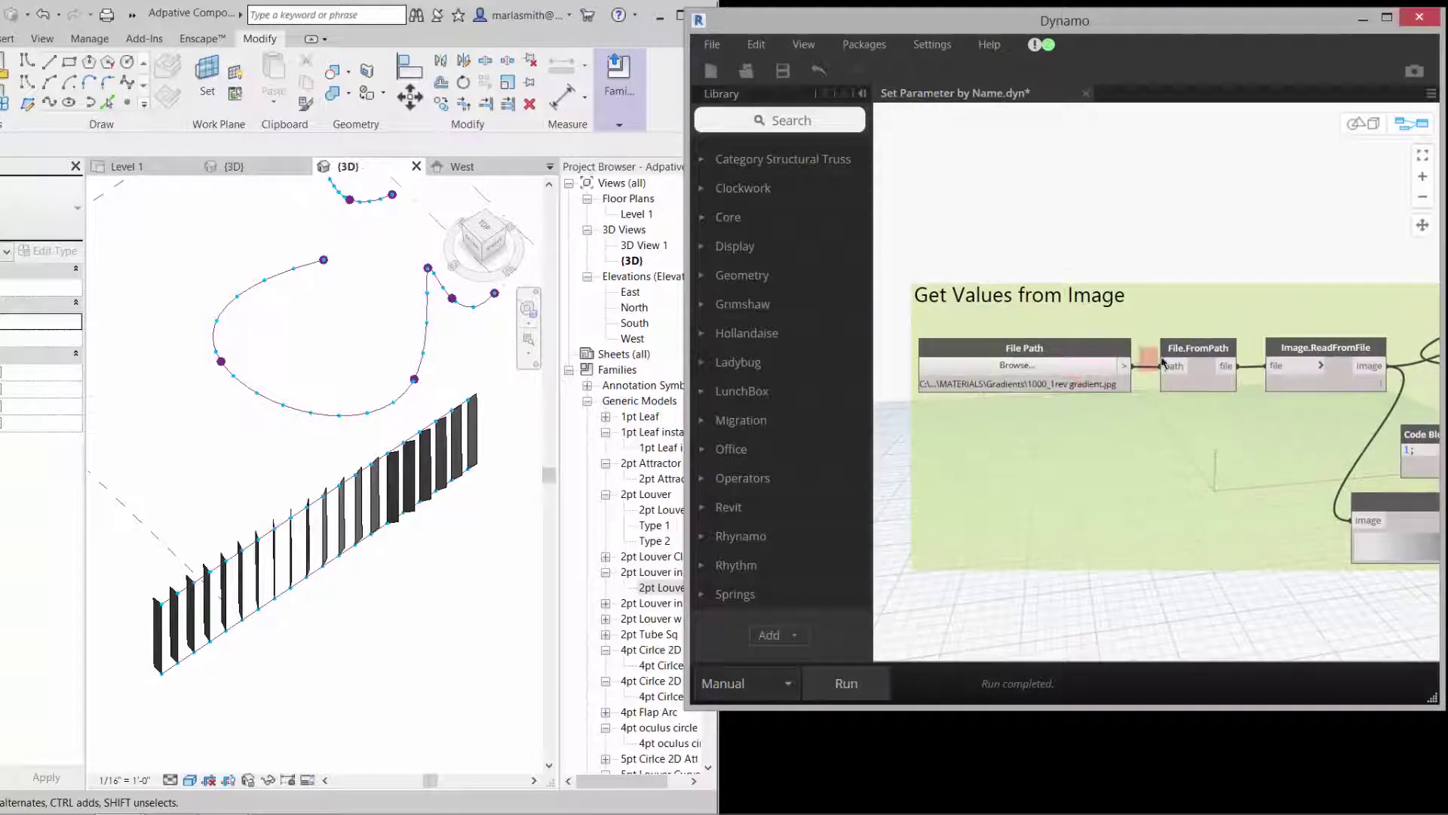
middle_click_drag(1293, 479, 906, 483)
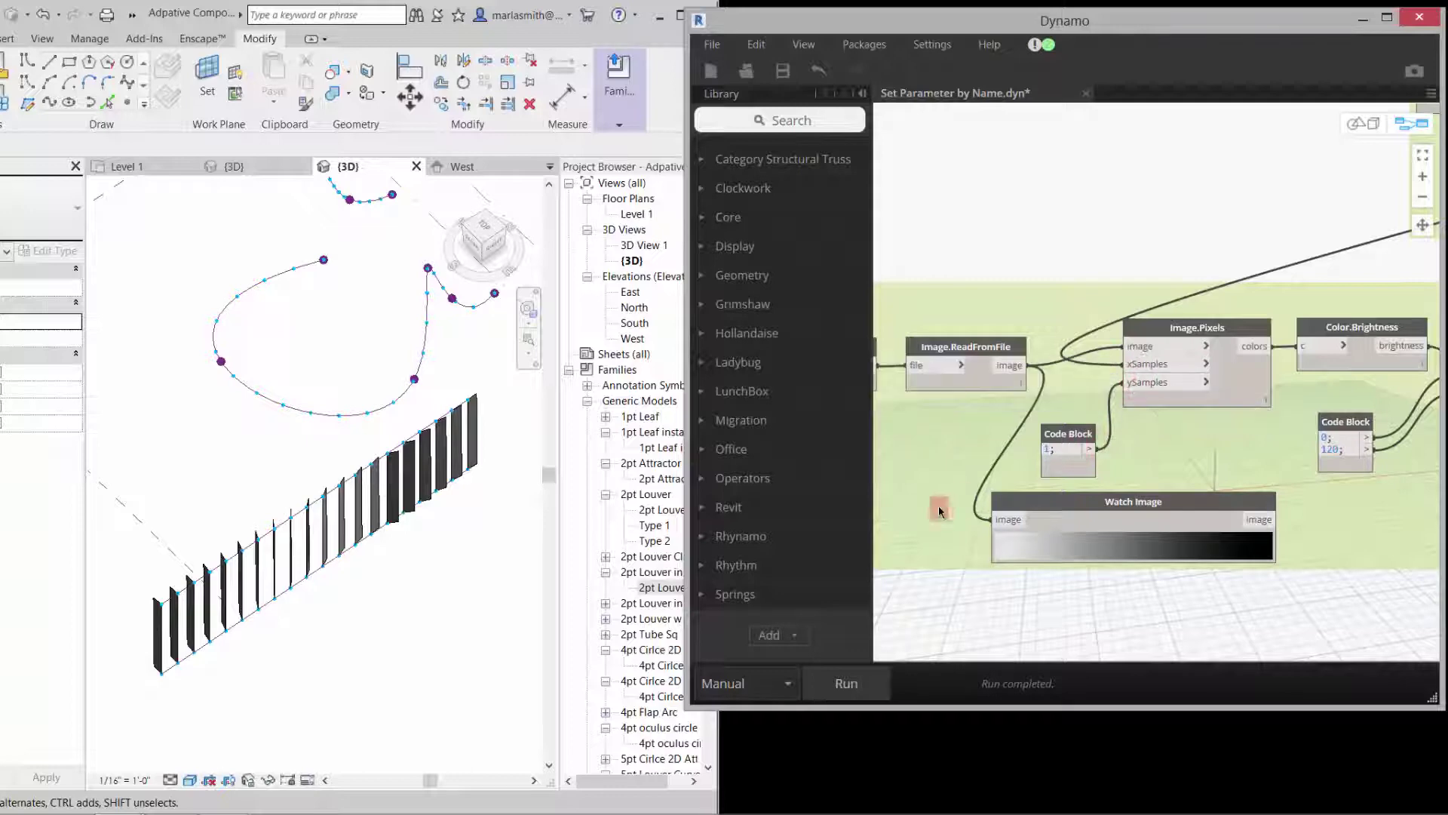
scroll(1017, 413, "down", 5)
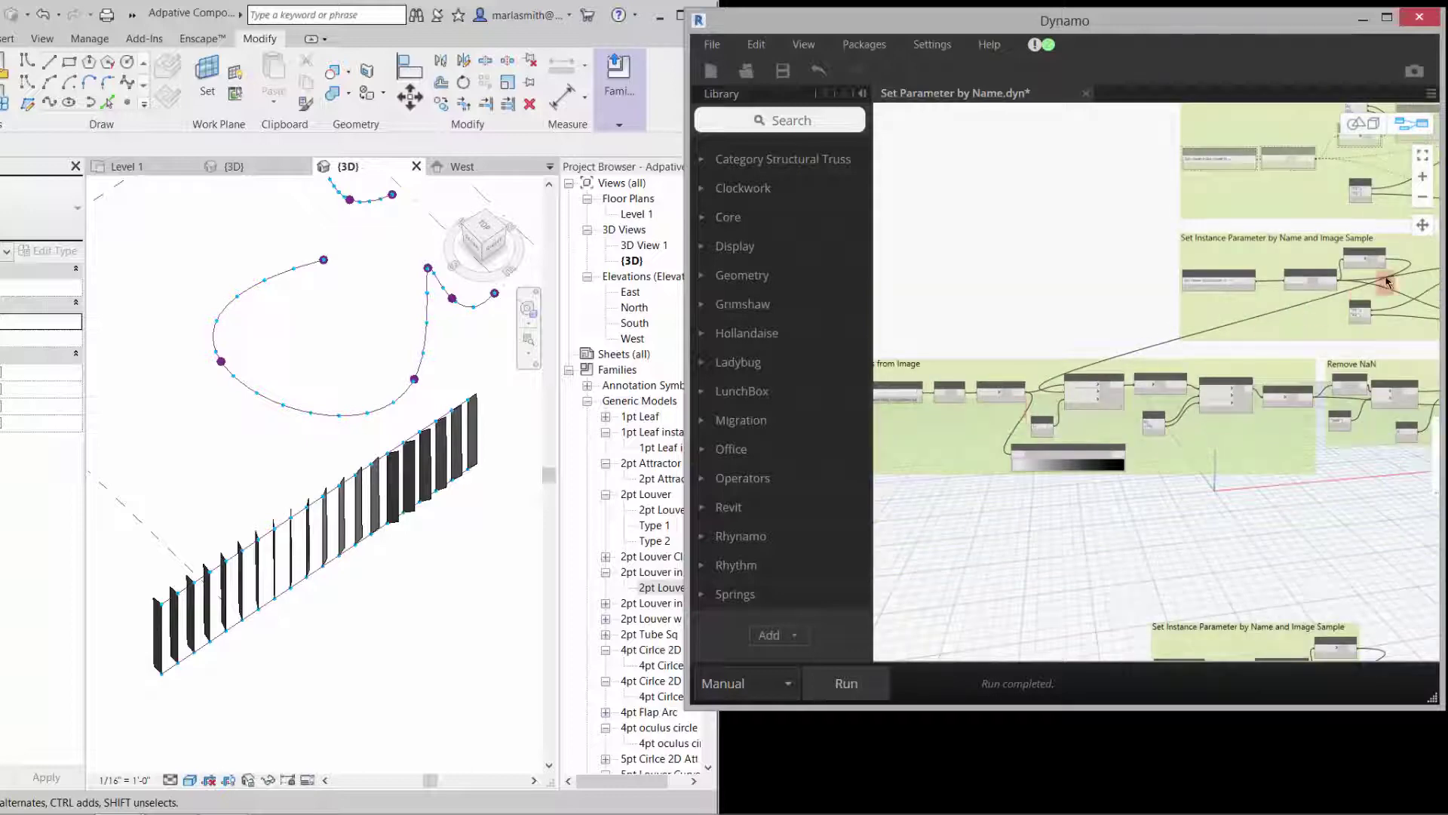
scroll(1392, 258, "up", 3)
scroll(1391, 258, "up", 4)
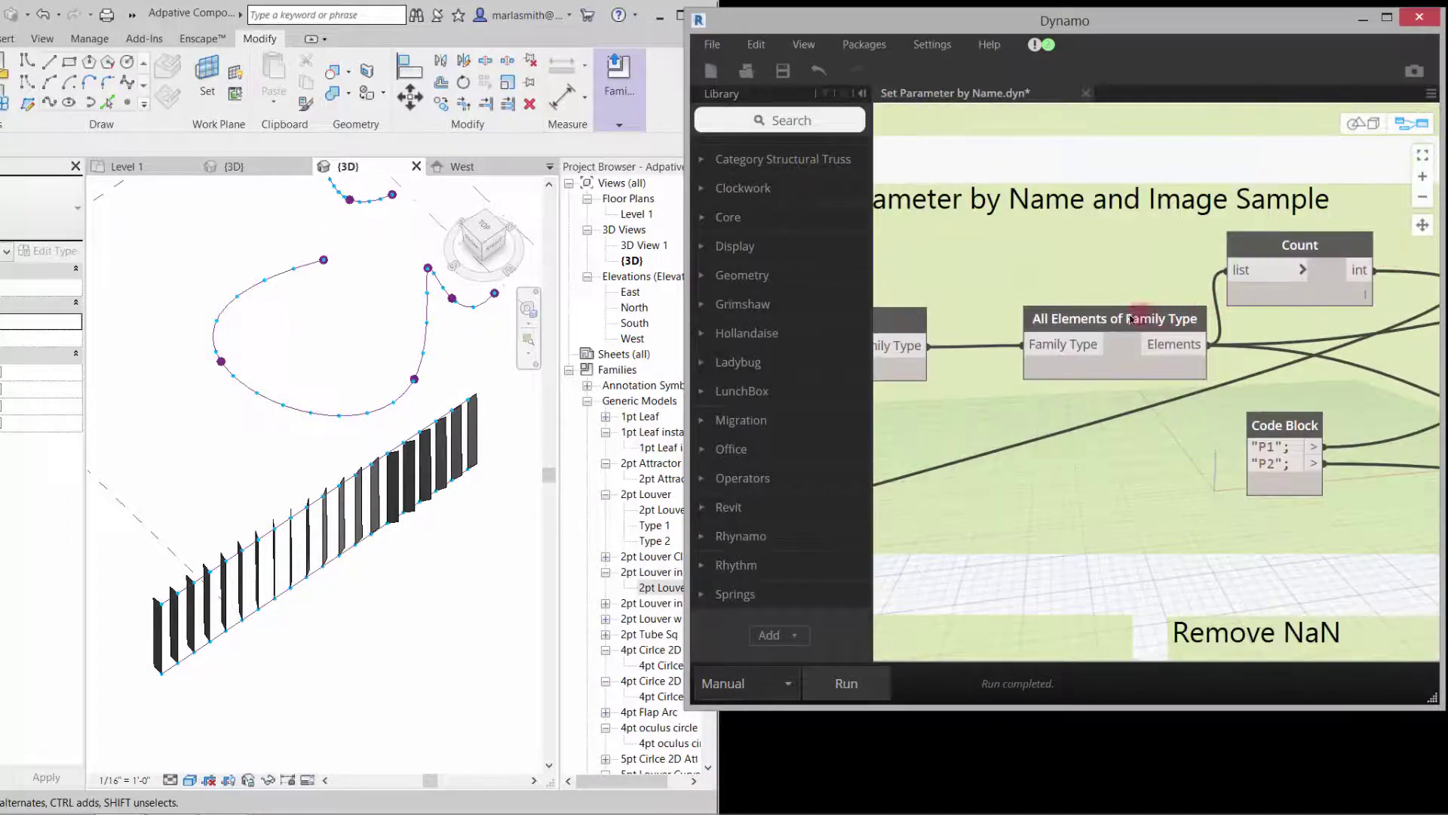
mouse_move(1186, 321)
scroll(1119, 325, "down", 6)
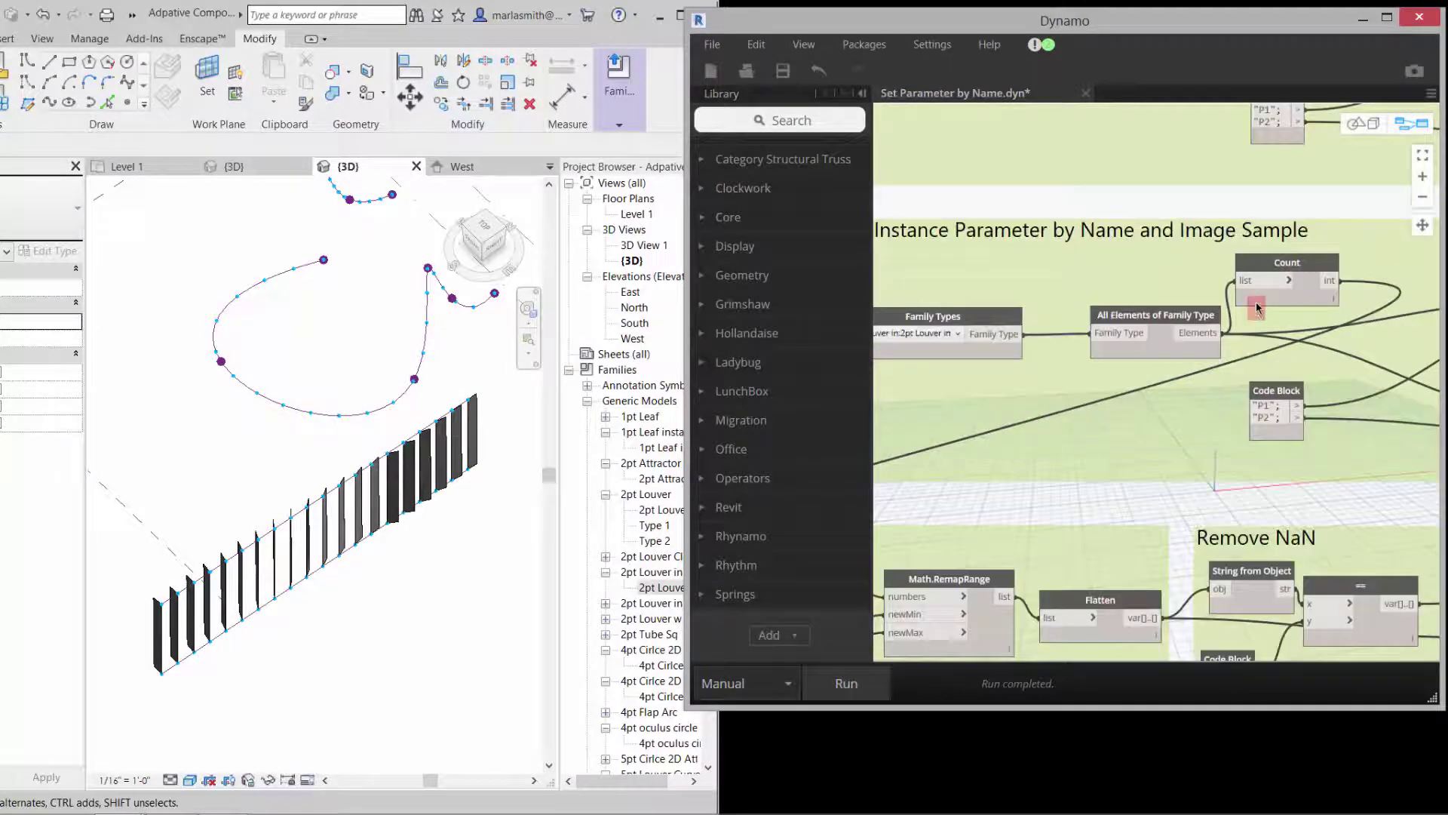
scroll(1051, 518, "up", 3)
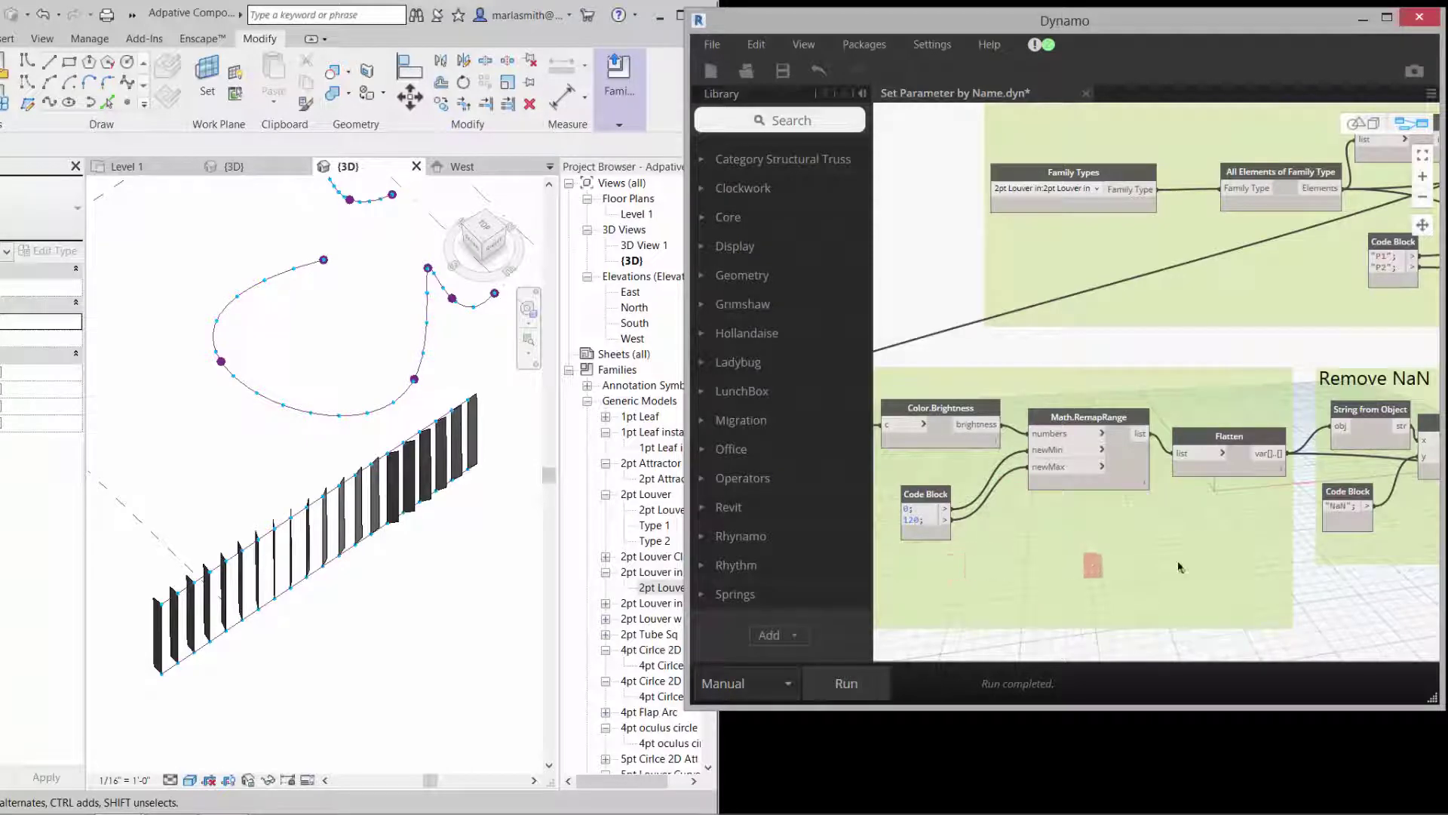
scroll(1256, 463, "down", 5)
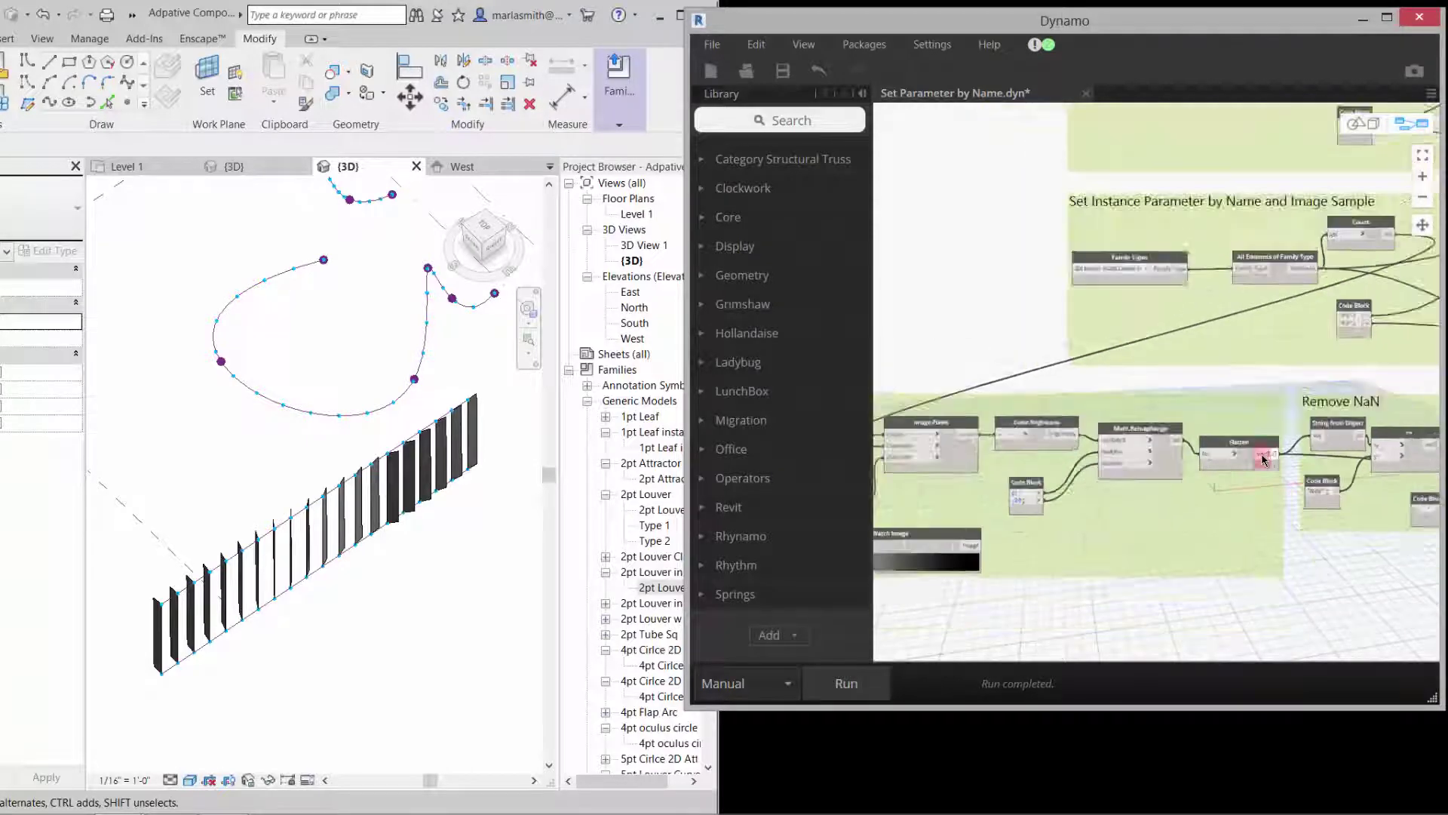
scroll(1018, 464, "up", 5)
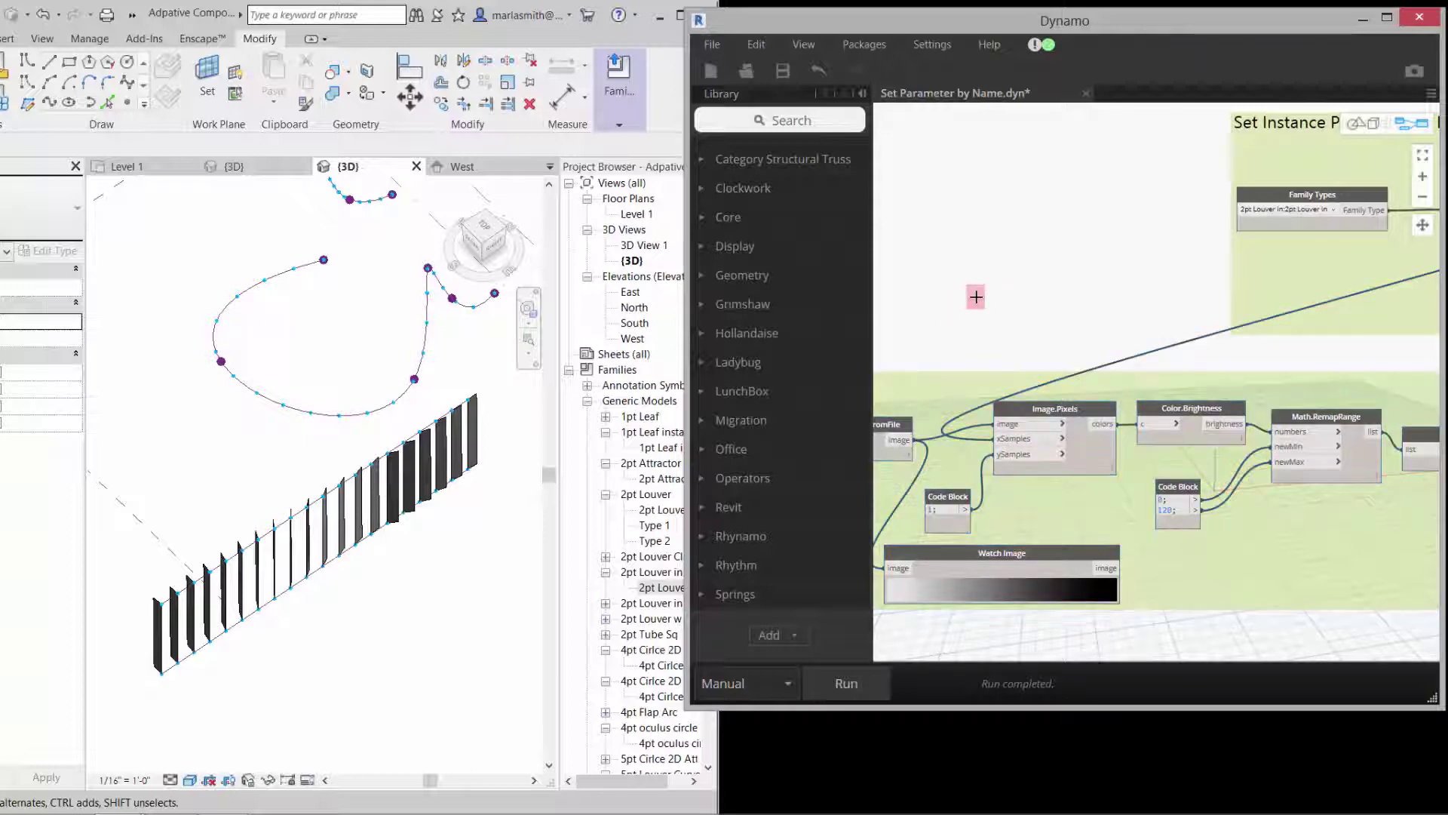
- Examine the Flatten node's output list, the Remove NaN group and the connections into the Element.SetParameterByName nodes
scroll(976, 301, "down", 2)
scroll(977, 300, "down", 2)
scroll(1264, 377, "up", 3)
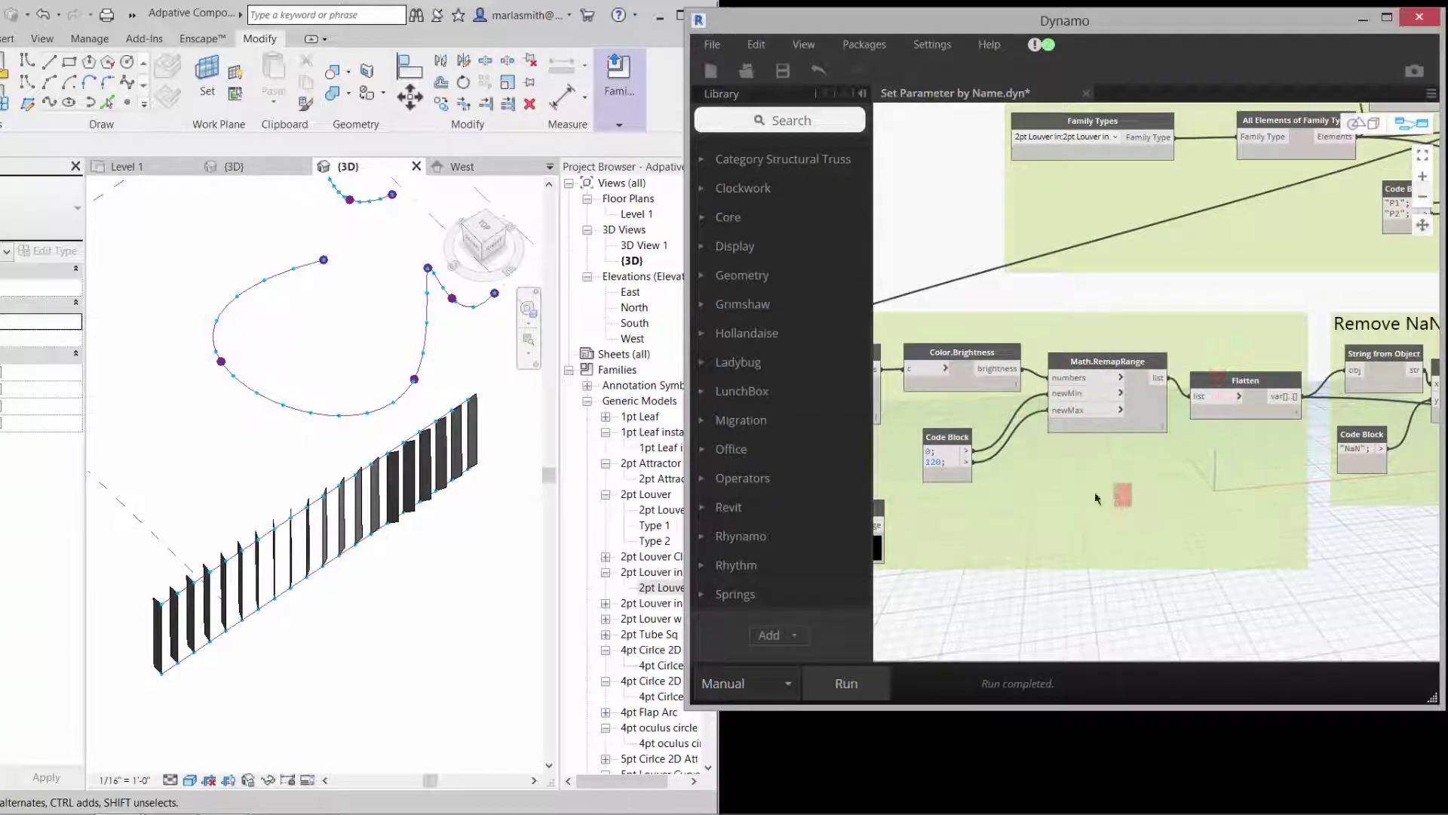
middle_click_drag(1222, 468, 1096, 462)
mouse_move(1118, 411)
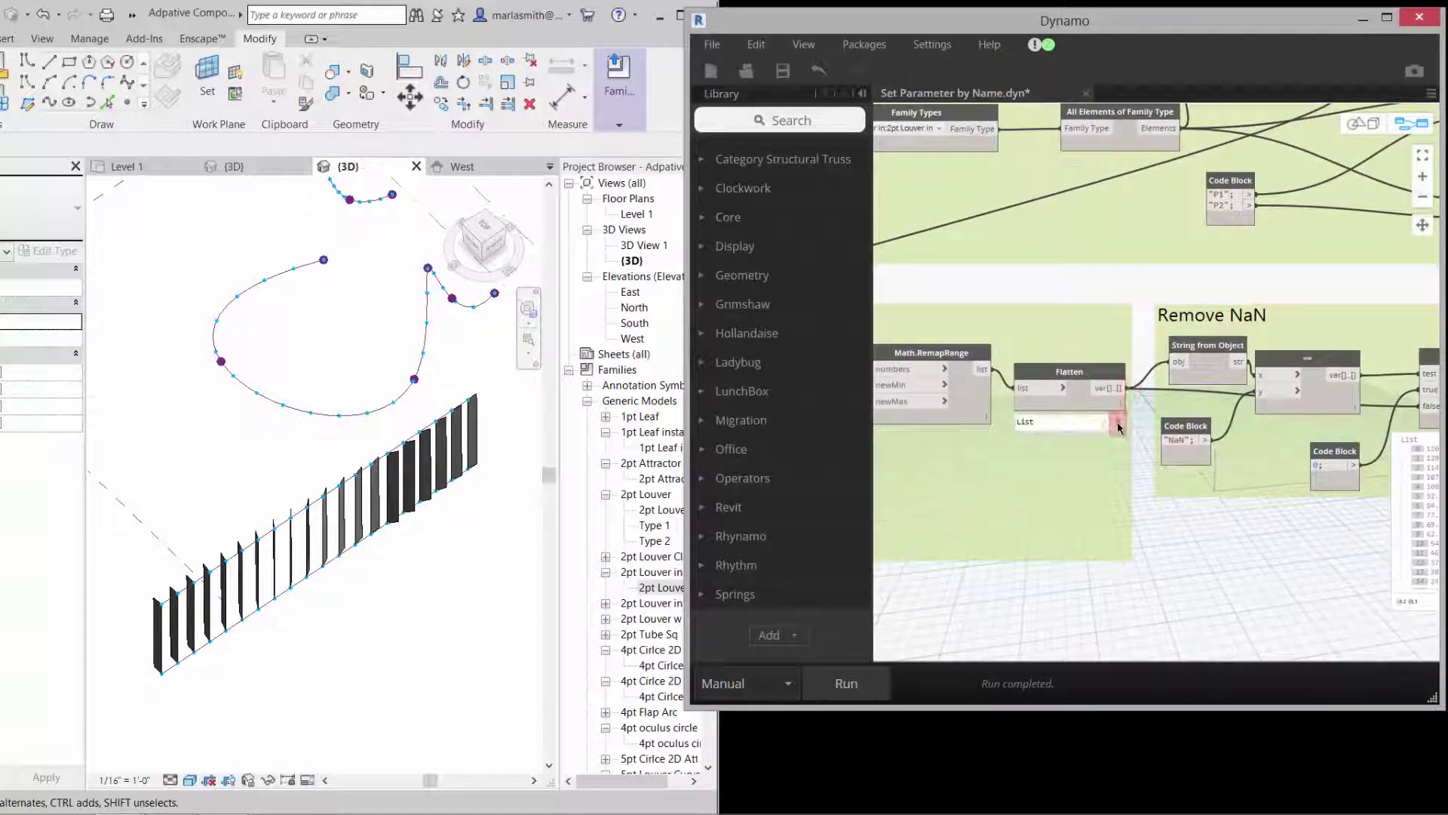
left_click(1118, 427)
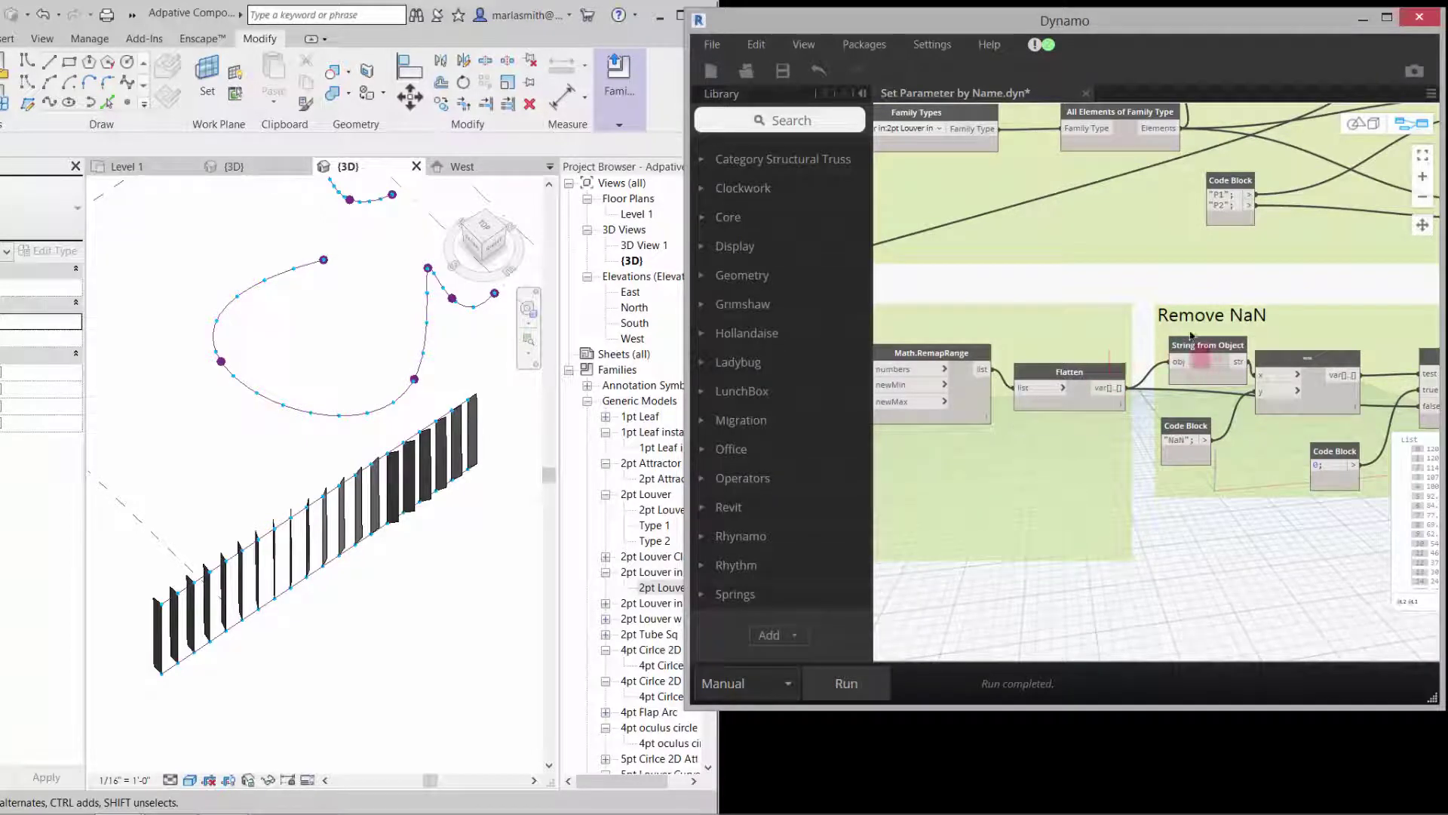
scroll(1130, 451, "down", 3)
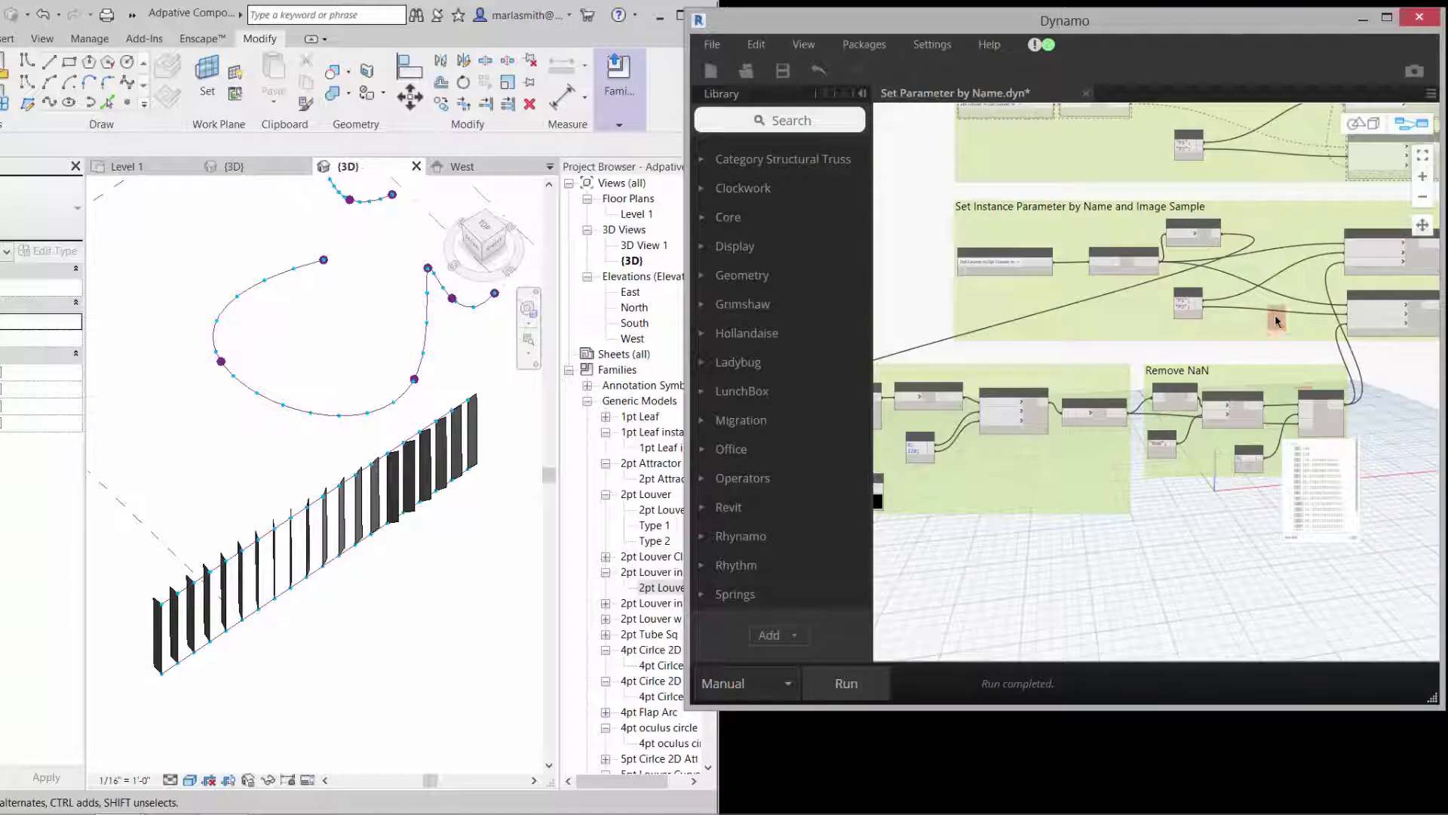
middle_click_drag(1269, 350, 1248, 414)
scroll(973, 361, "up", 3)
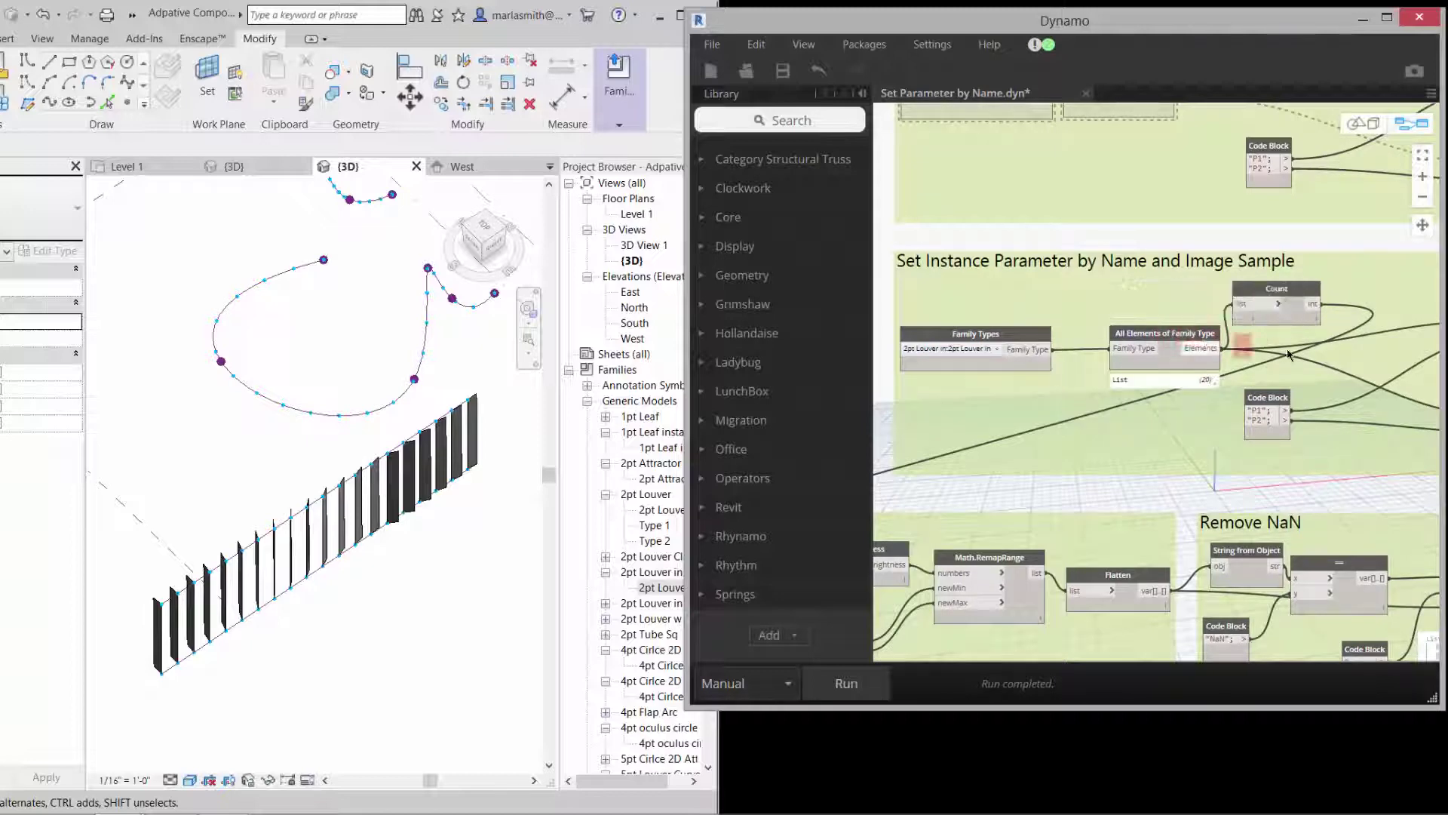
middle_click_drag(1245, 357, 1072, 361)
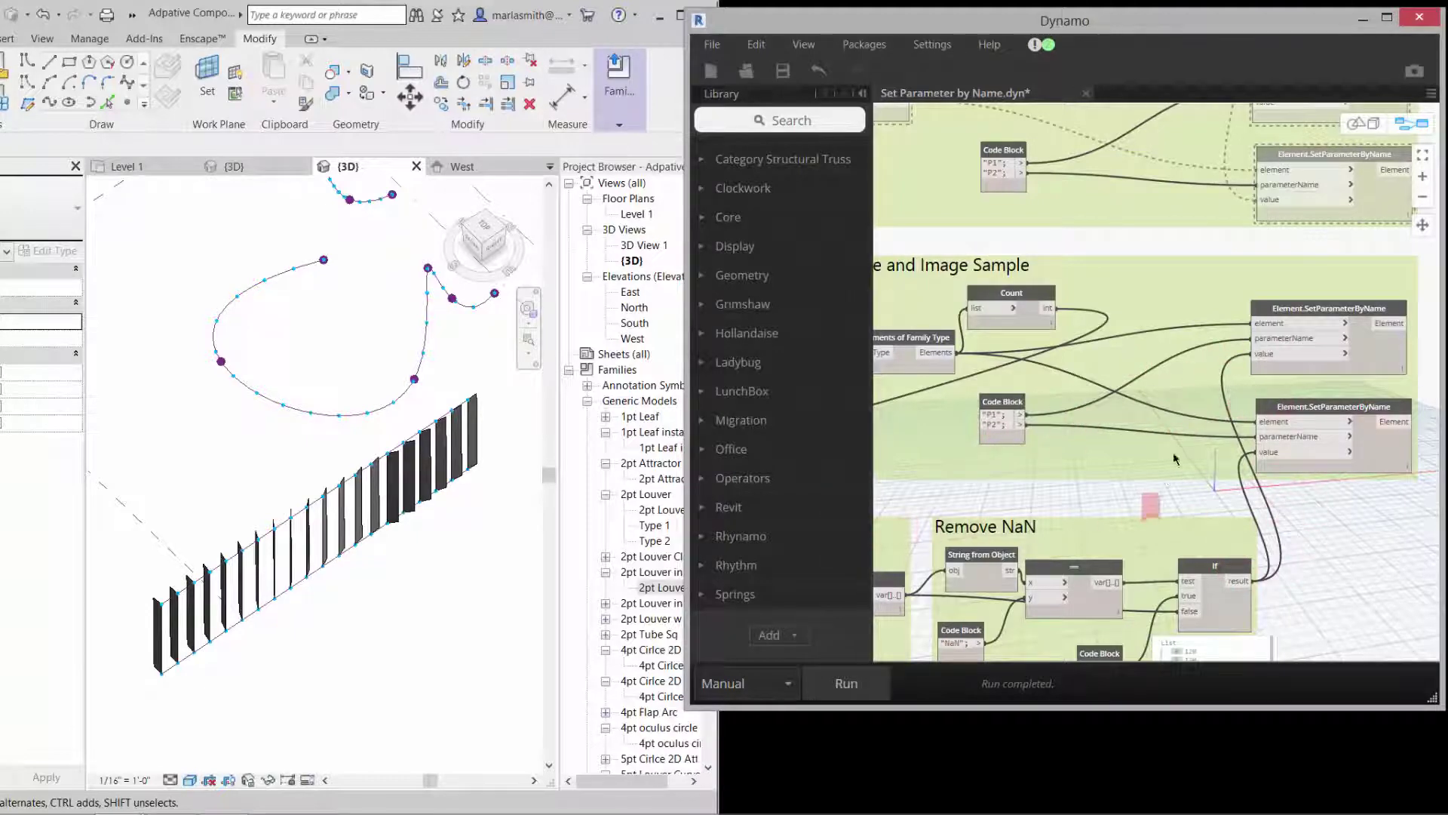
- Load triangle.jpg into the File Path node of the Get Values from Image group and run the graph
scroll(1290, 380, "down", 6)
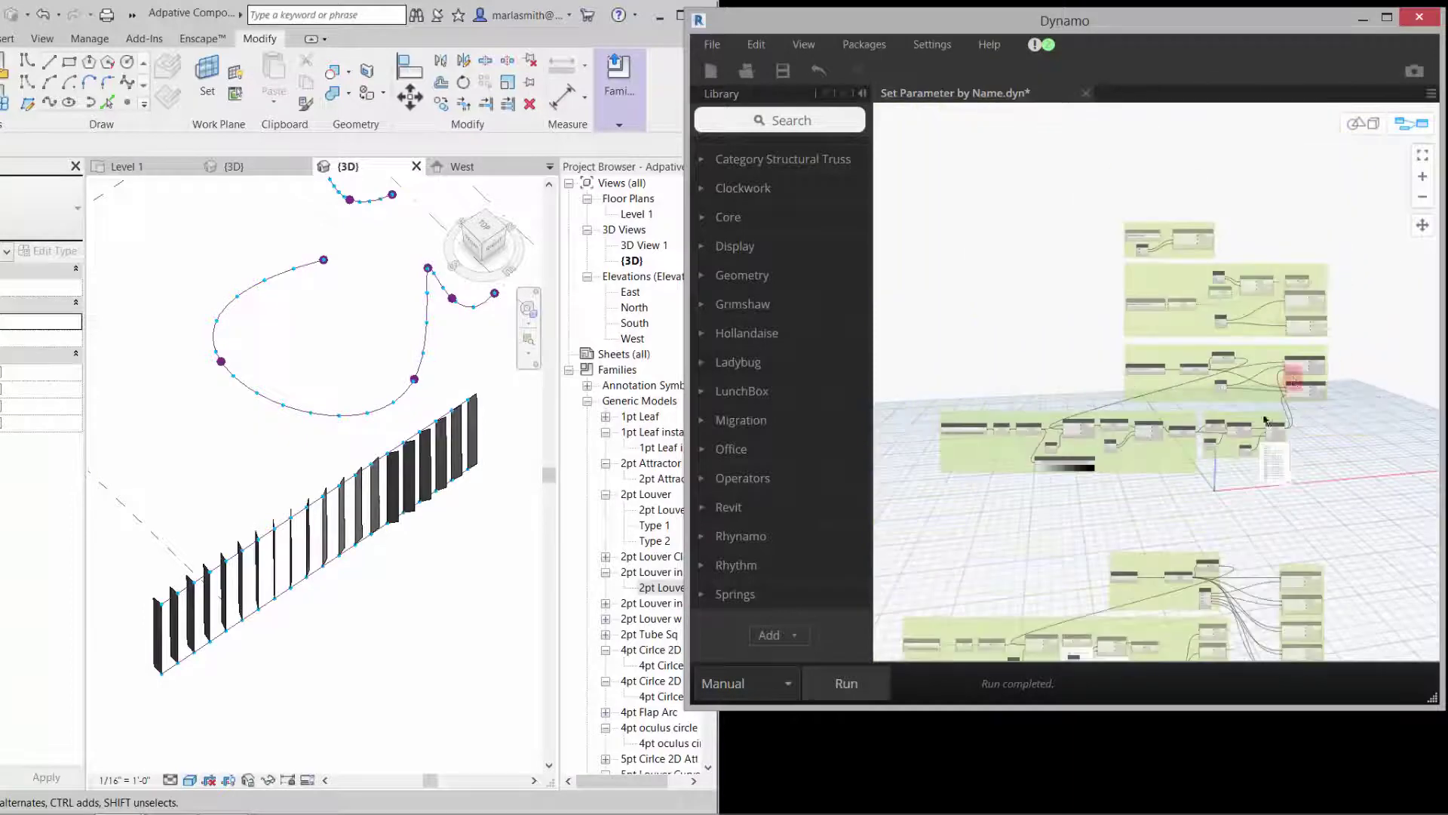
scroll(1047, 459, "up", 3)
scroll(987, 442, "up", 4)
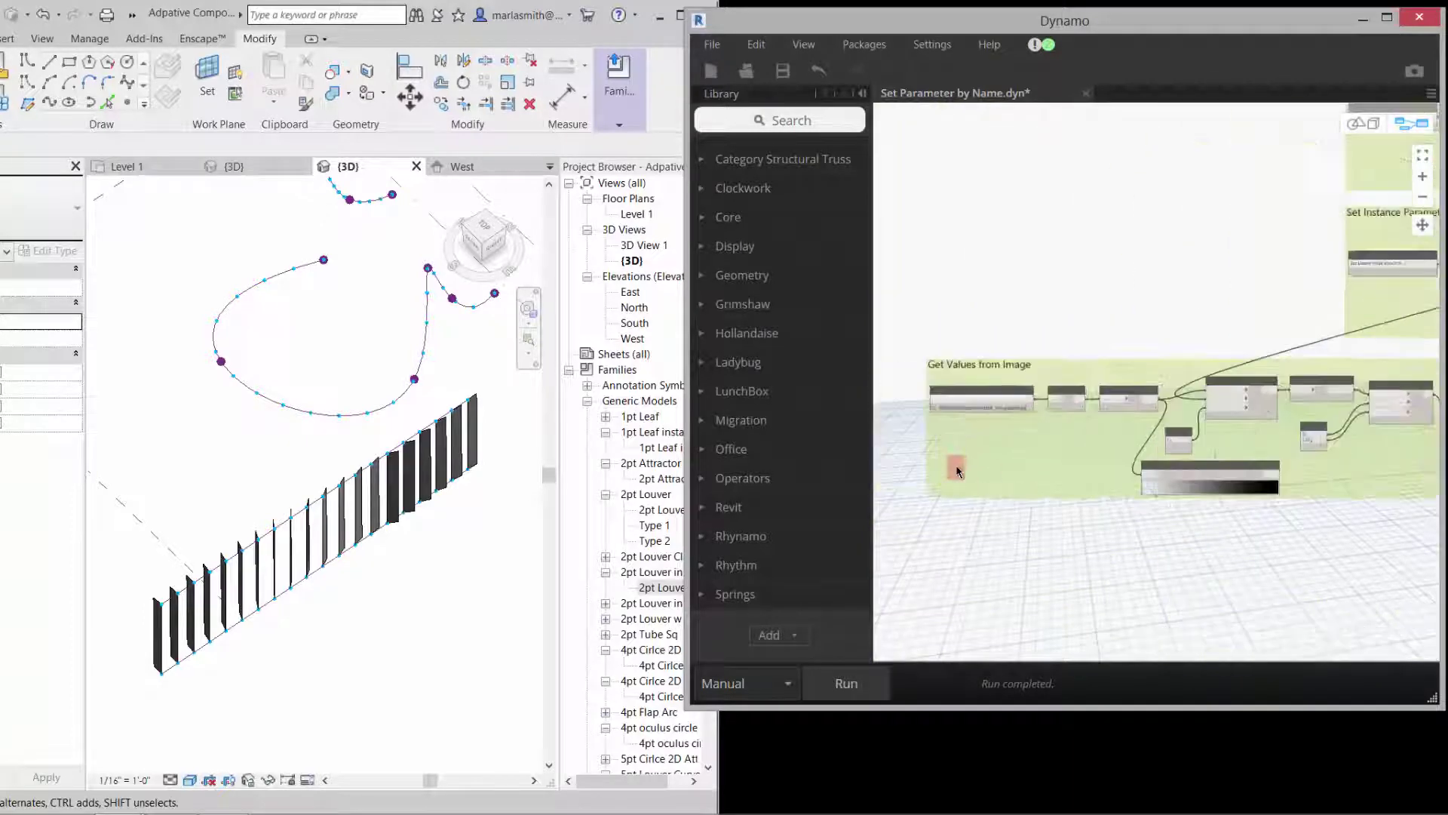
left_click(987, 374)
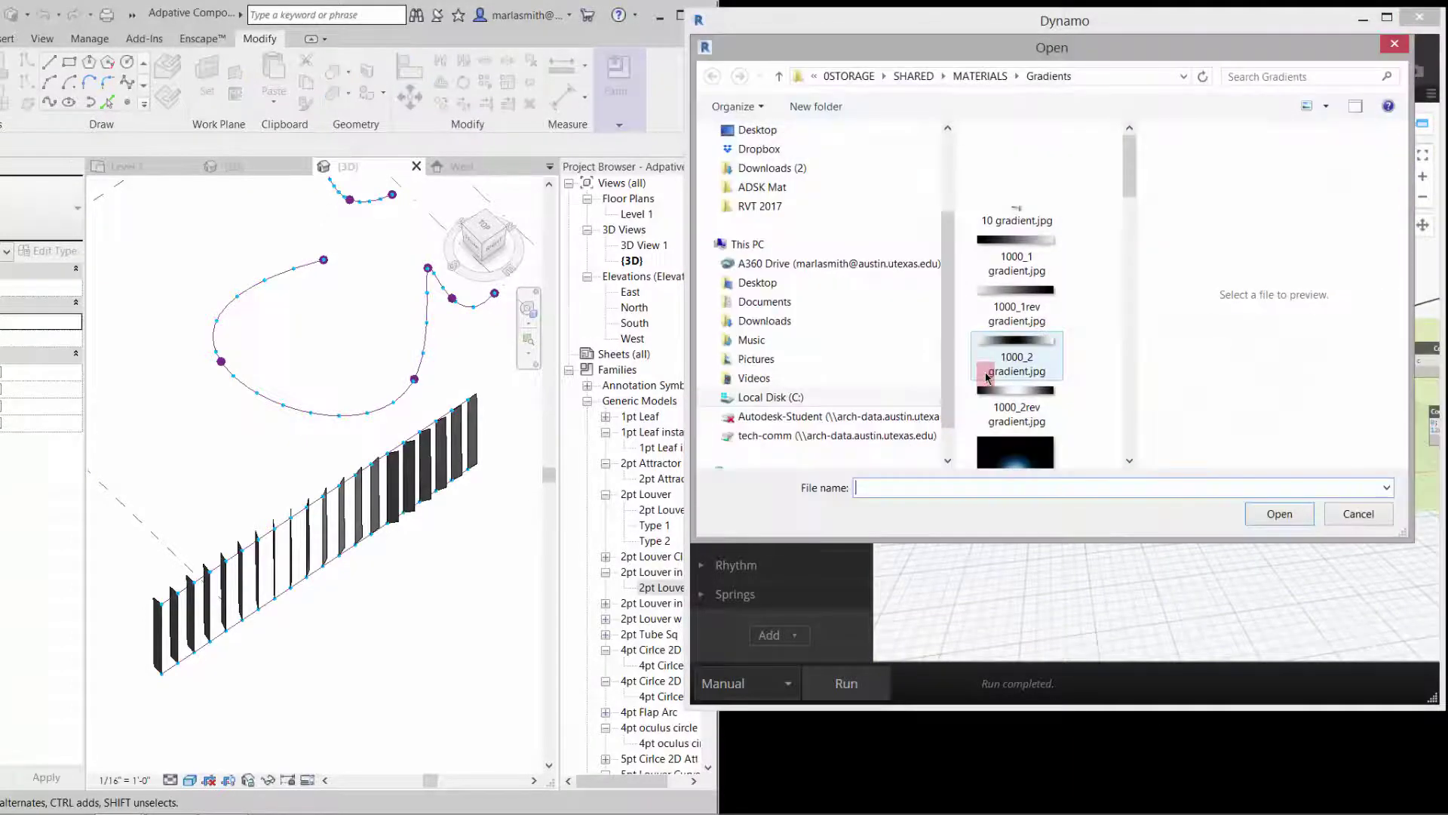
left_click_drag(1131, 174, 1136, 412)
left_click(1044, 312)
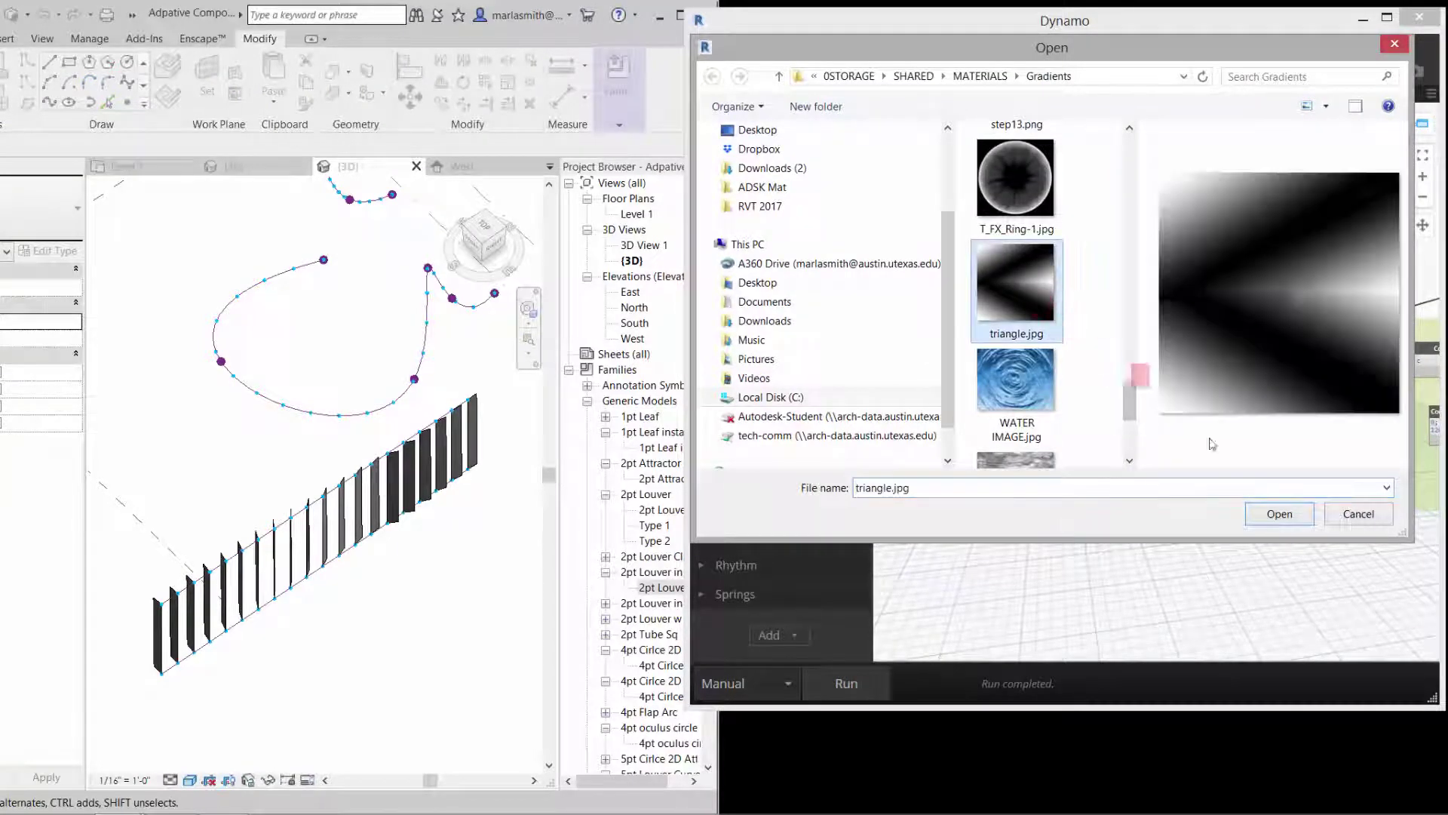
left_click(1286, 523)
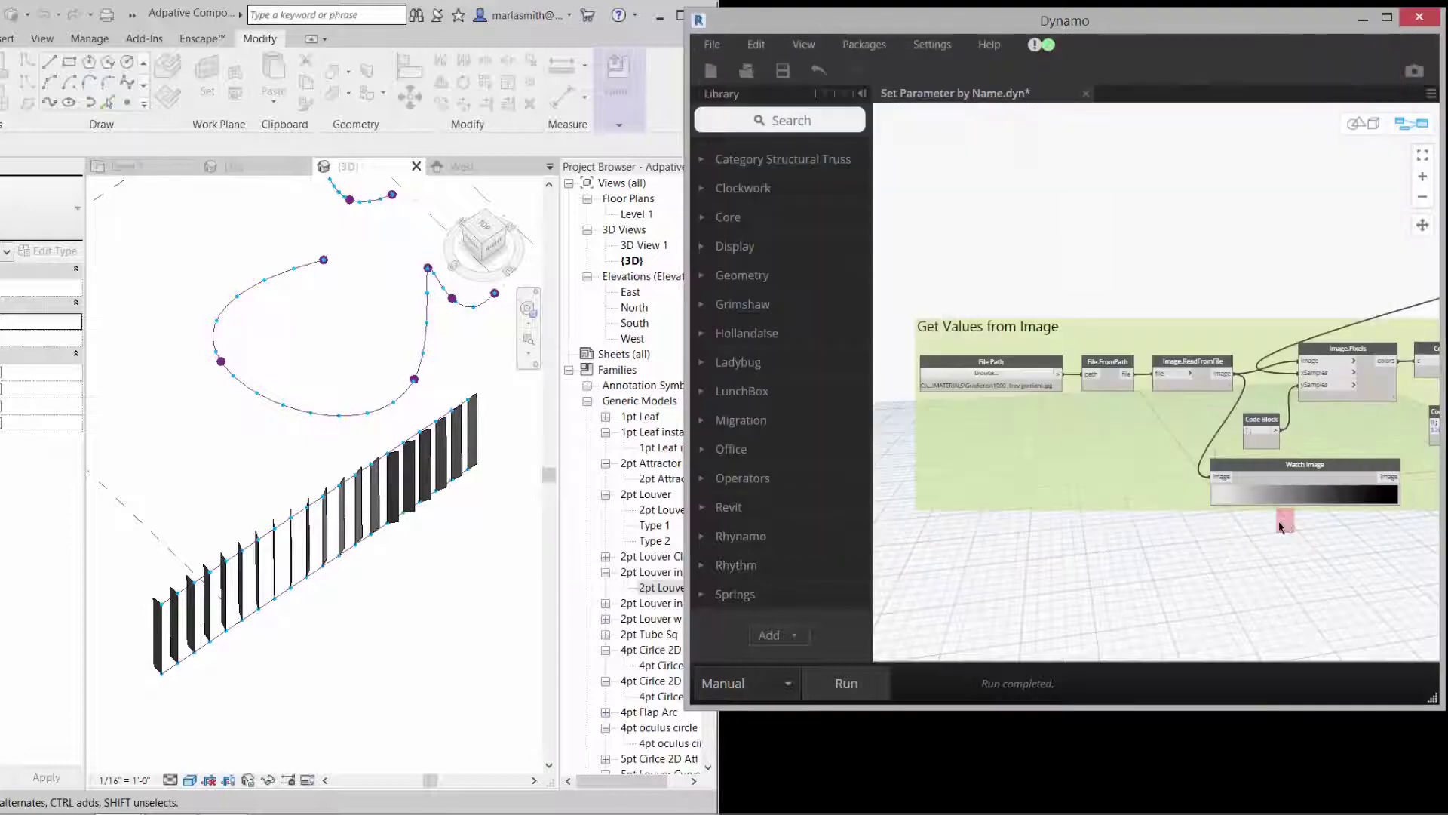
left_click(855, 688)
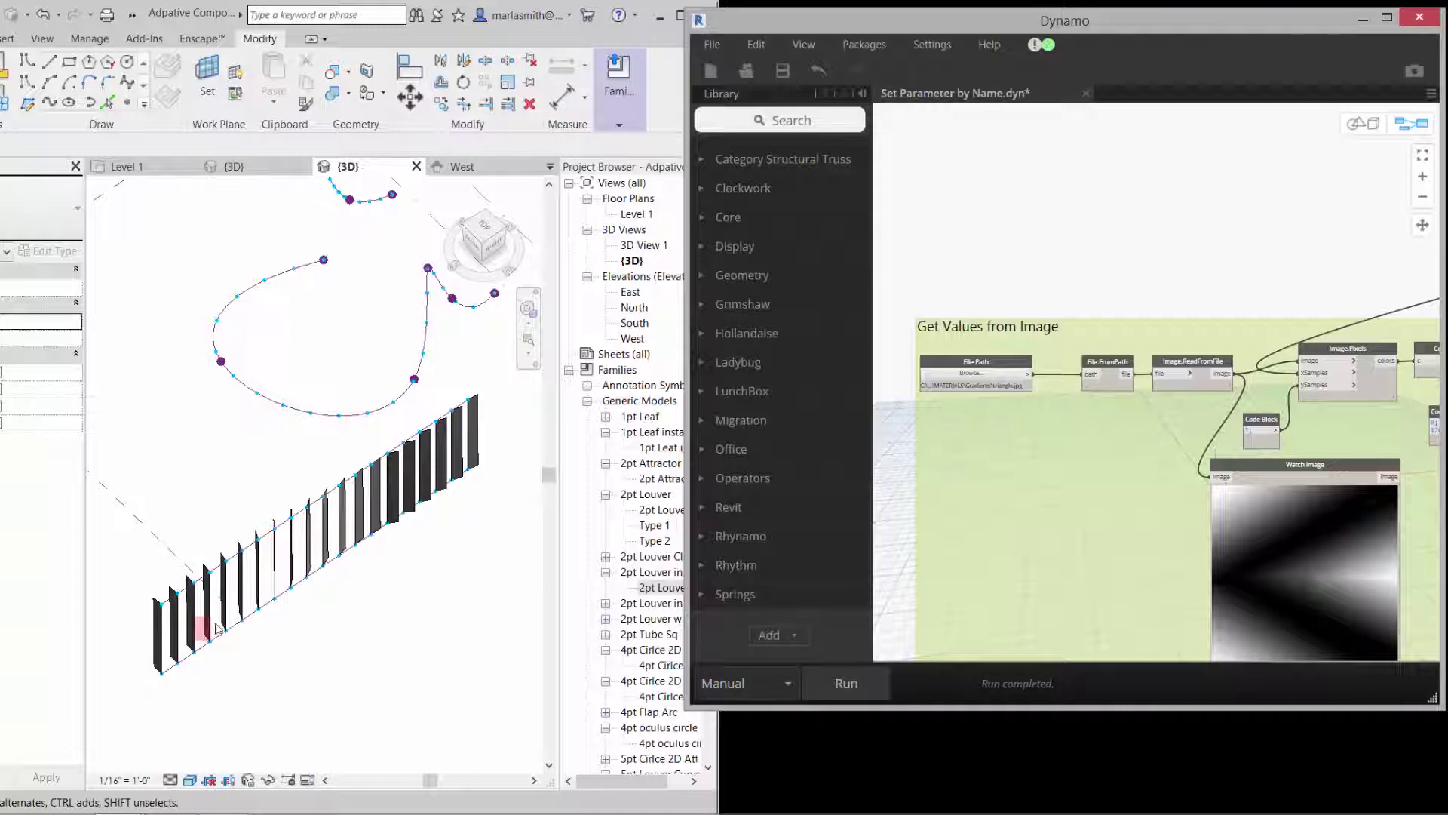
- Change the File Path image to 1000_2 gradient.jpg and run the graph to update the louvers
left_click(981, 374)
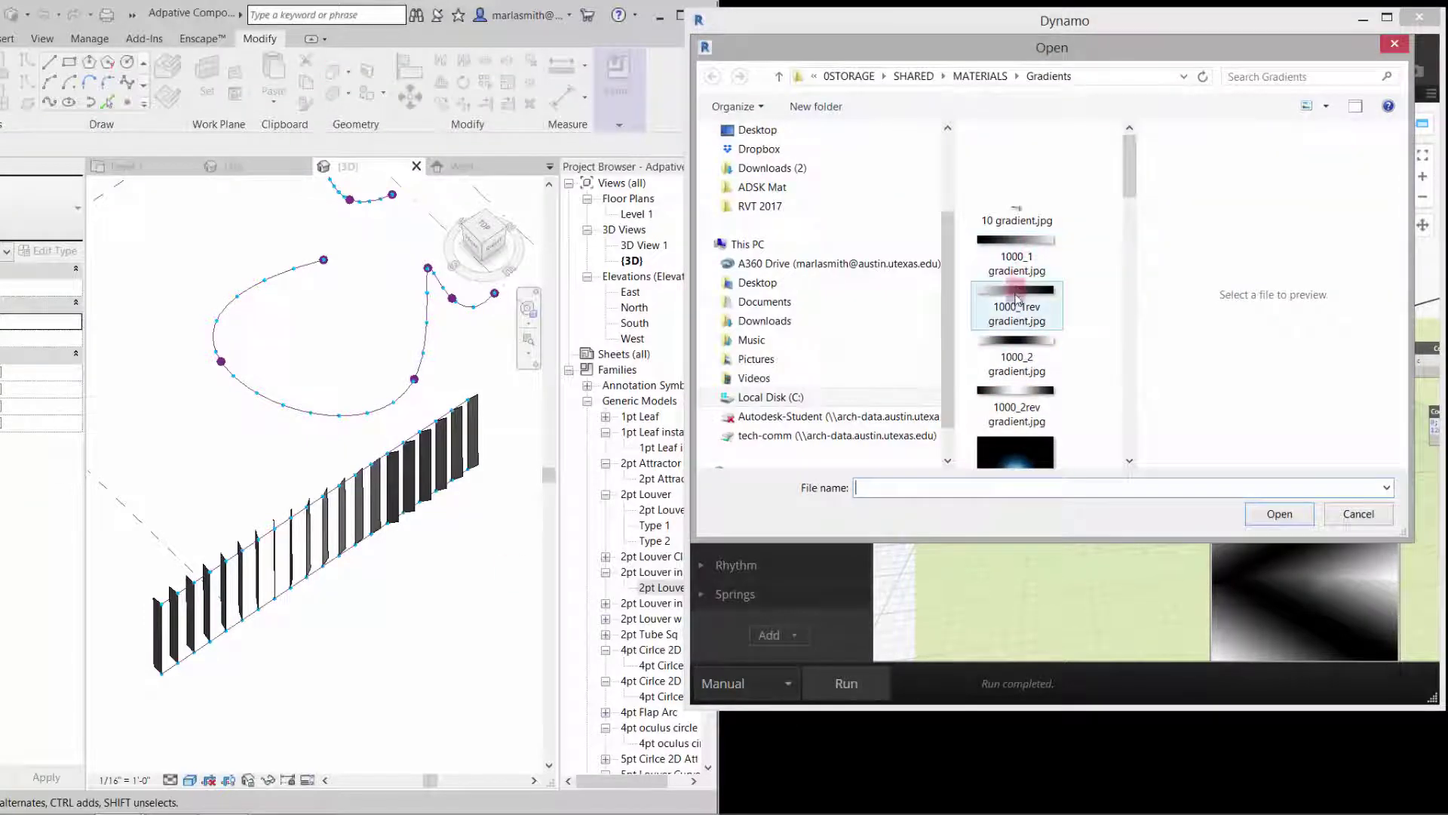
left_click(988, 370)
left_click(1280, 514)
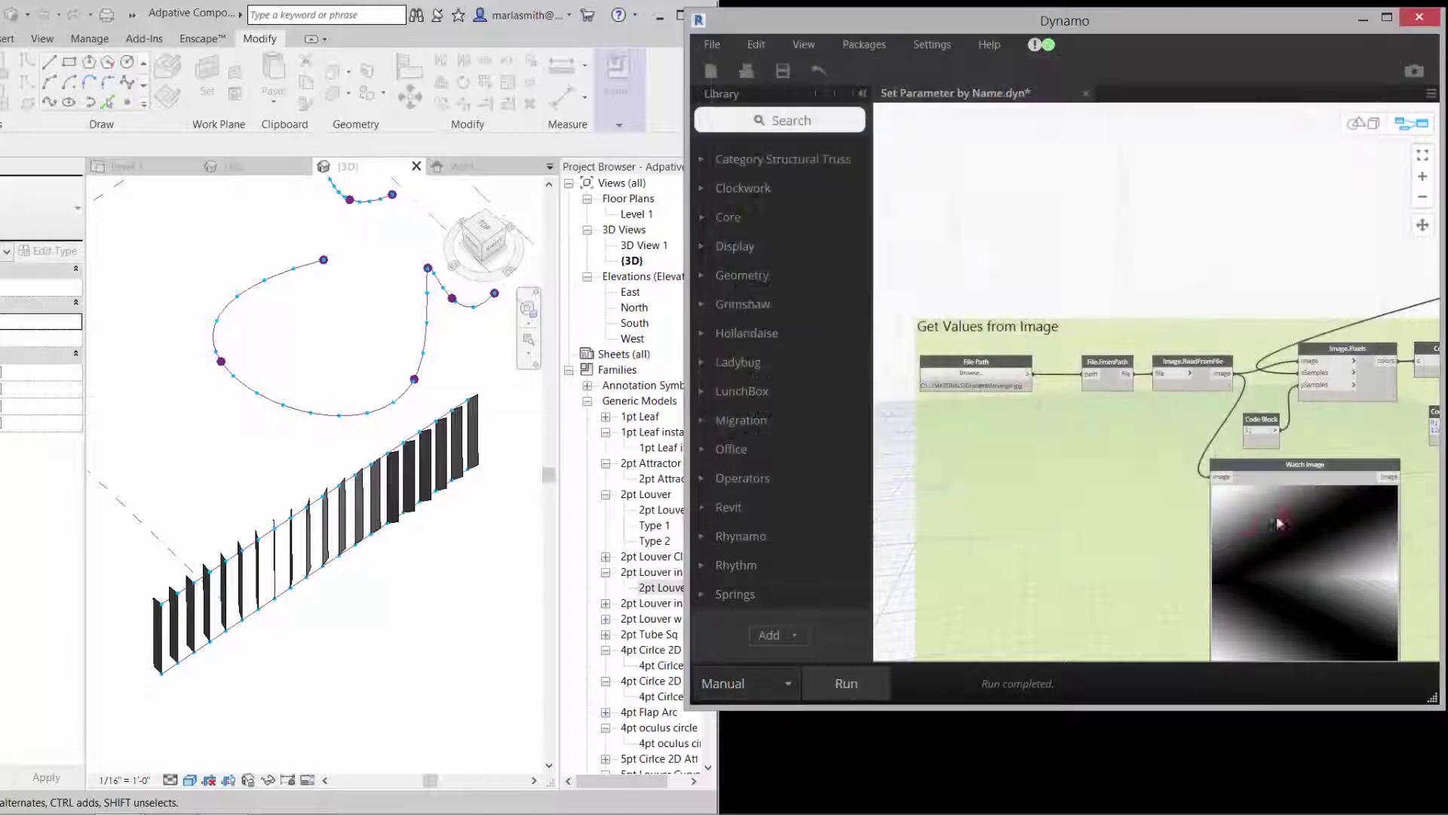
left_click(846, 683)
left_click(944, 605)
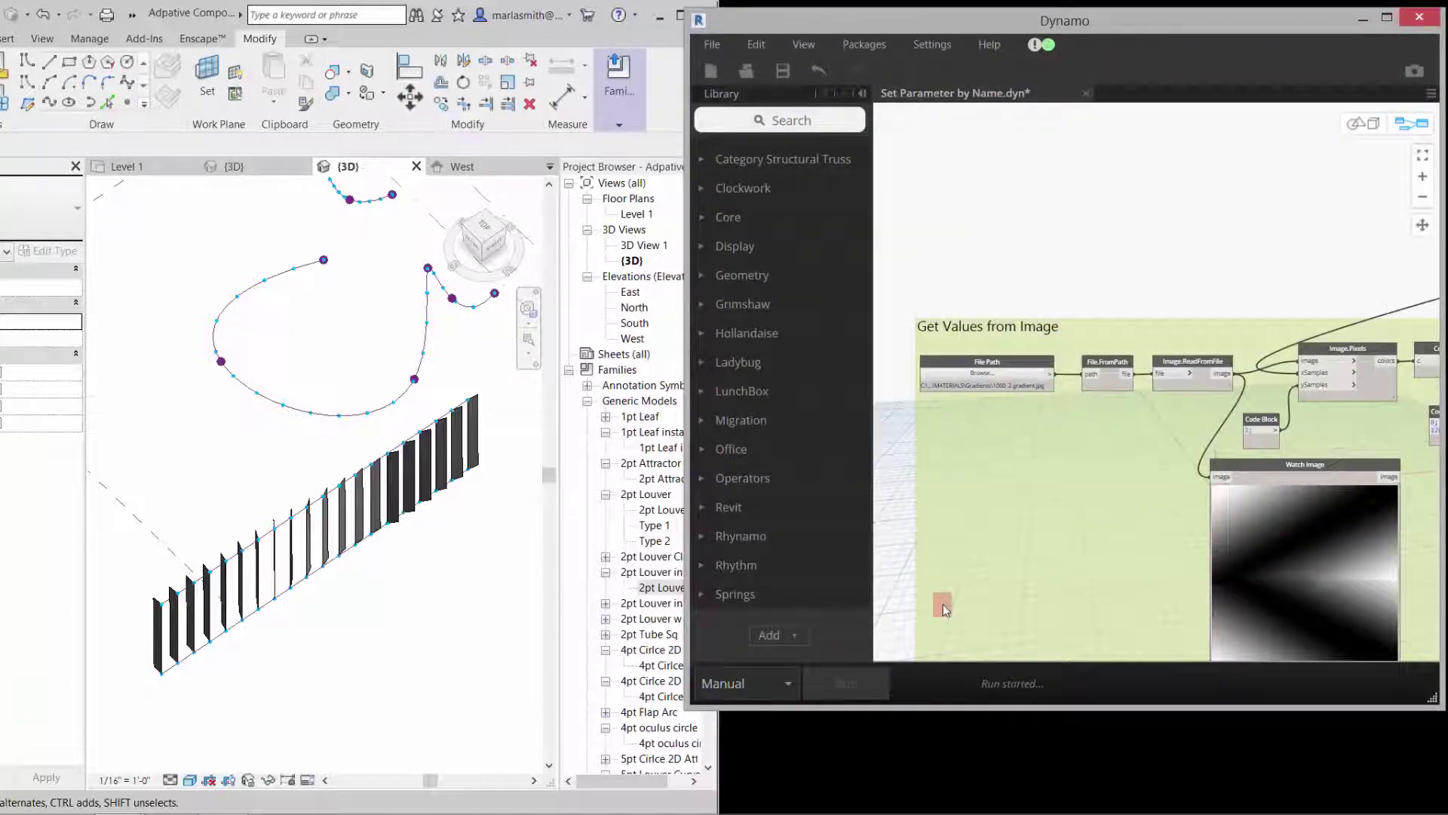
left_click(309, 549)
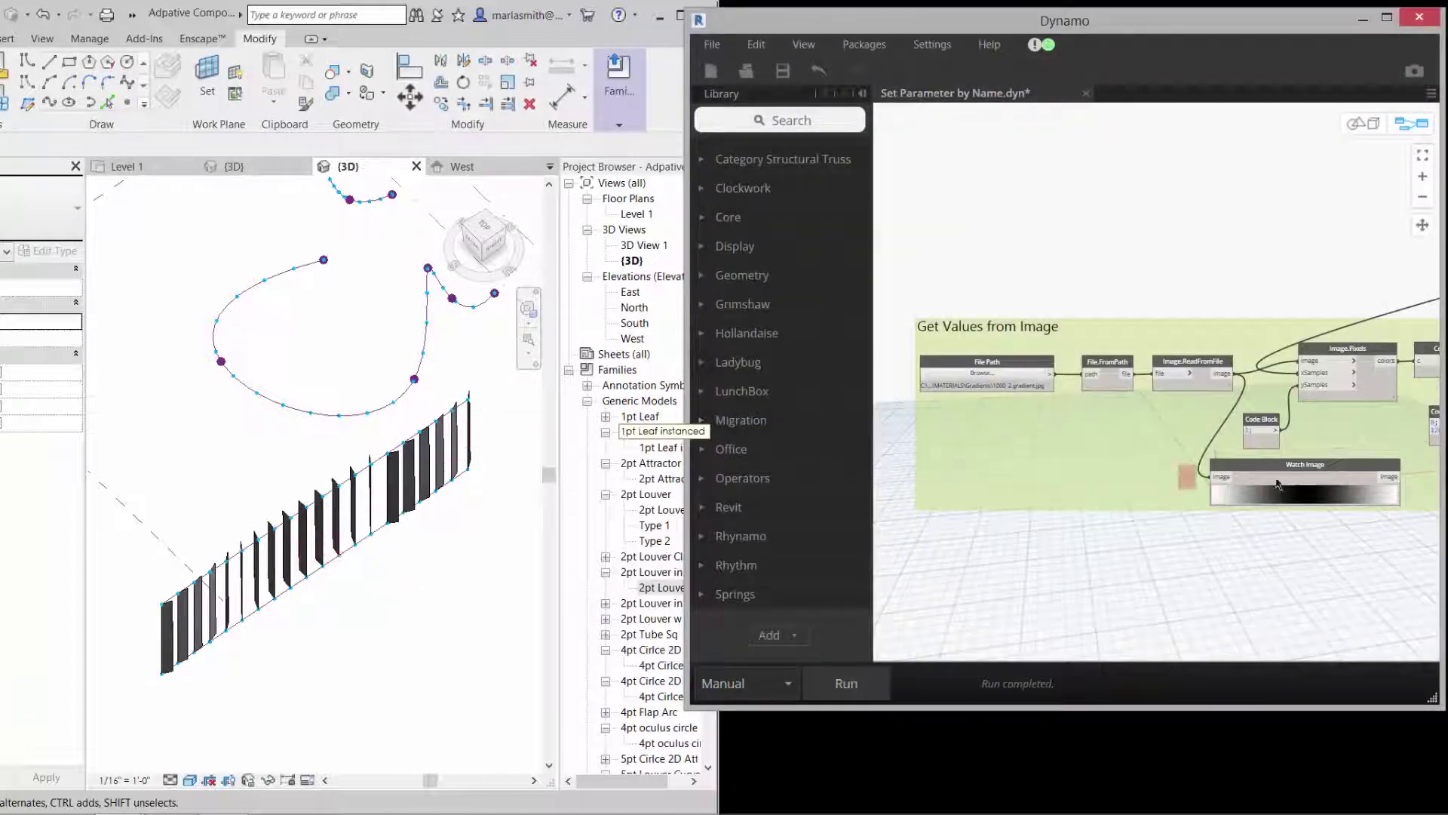
left_click(1309, 487)
left_click(1224, 499)
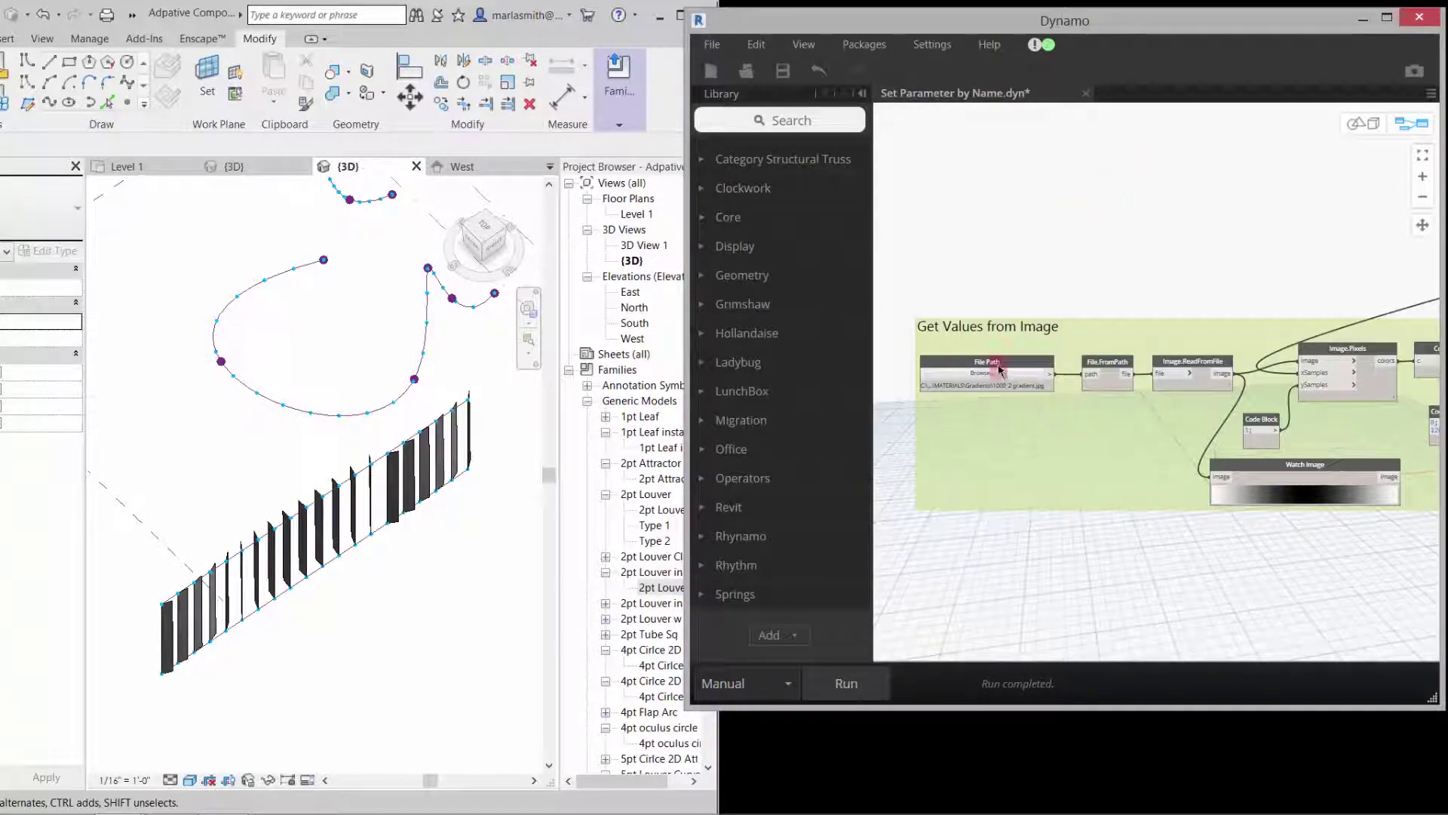
- Freeze the File Path node that supplies the gradient image in the Get Values from Image group
right_click(1001, 367)
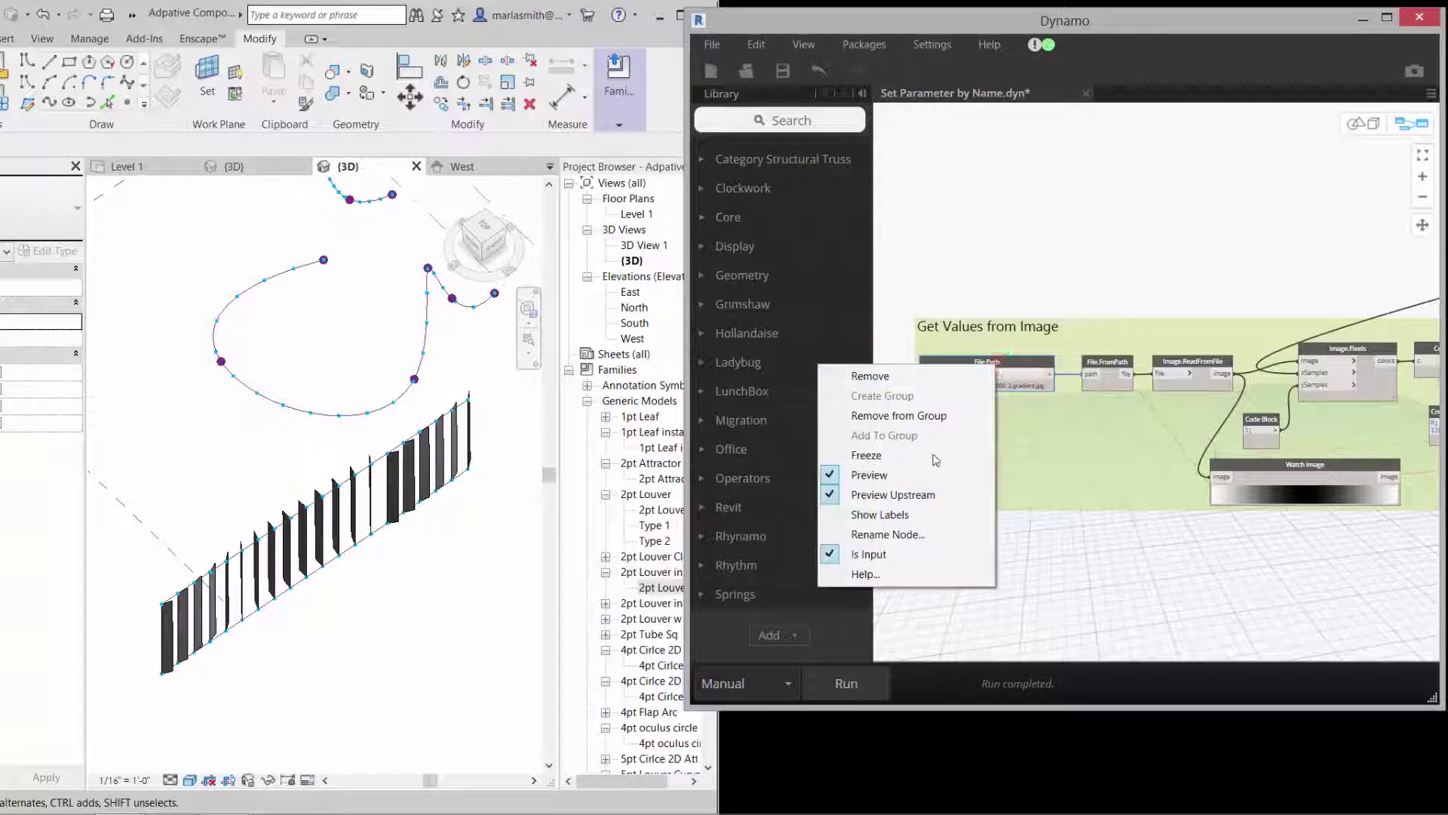
left_click(935, 458)
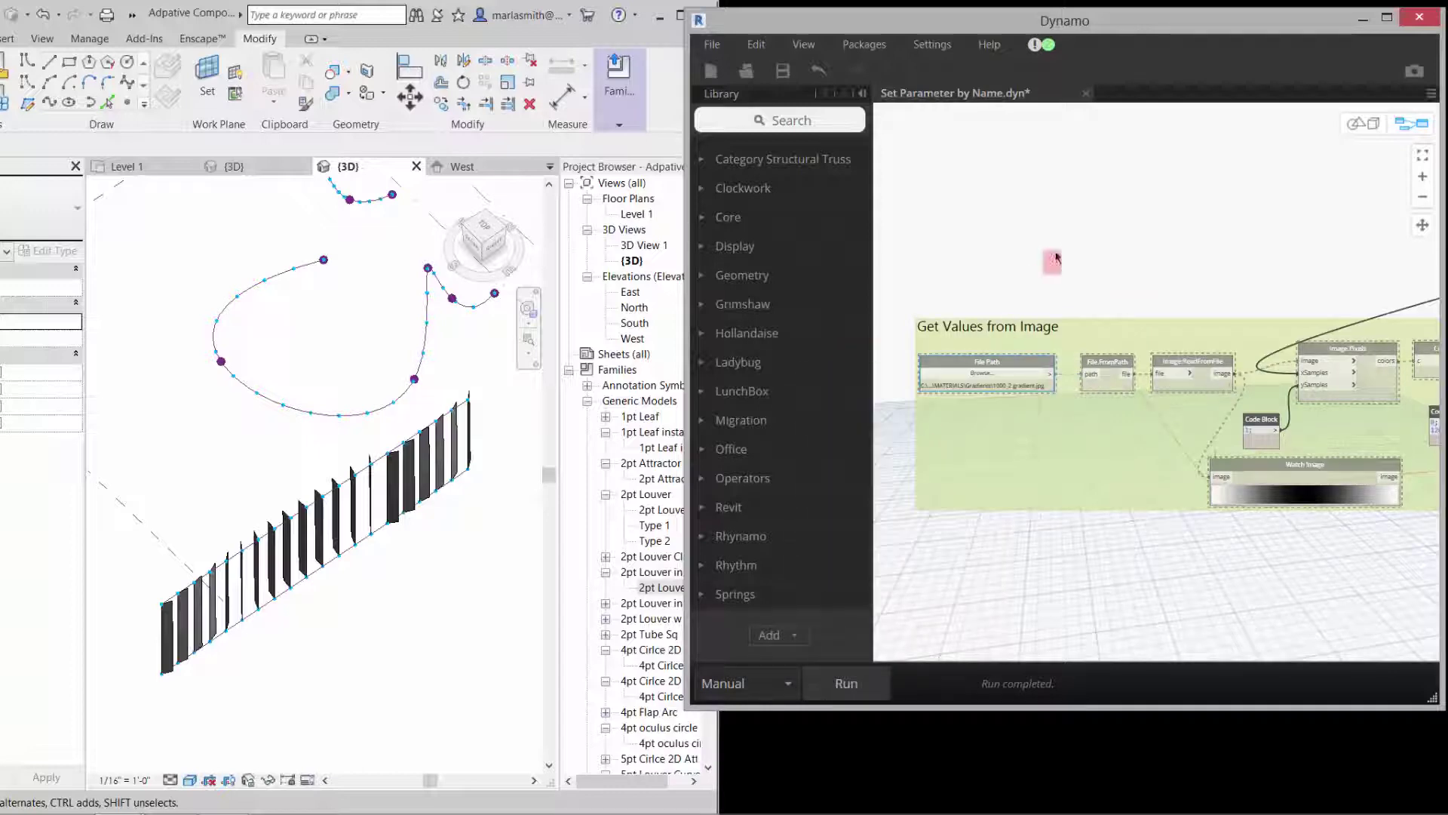
scroll(1065, 226, "down", 6)
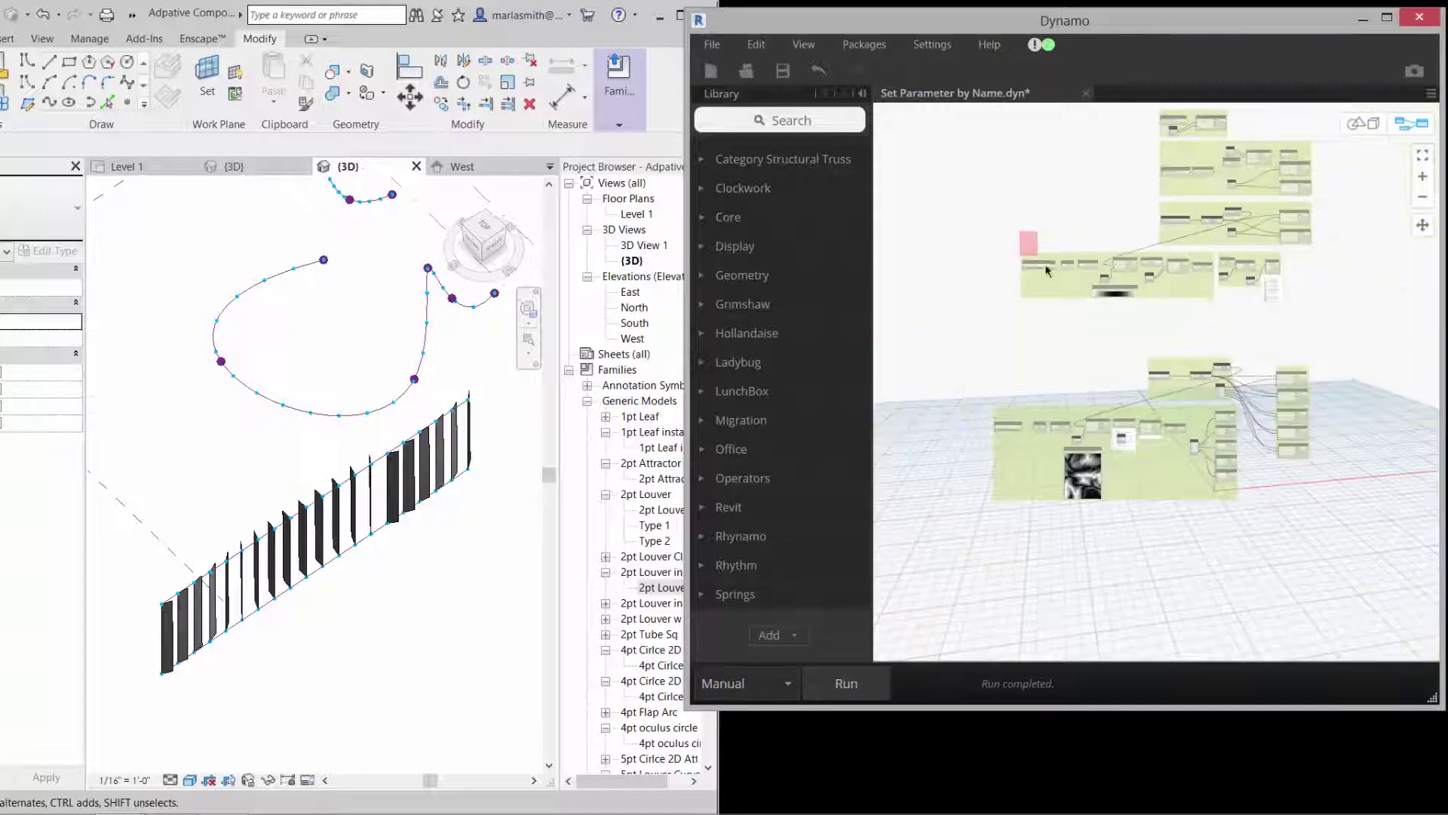
scroll(1065, 460, "up", 3)
scroll(1071, 456, "up", 1)
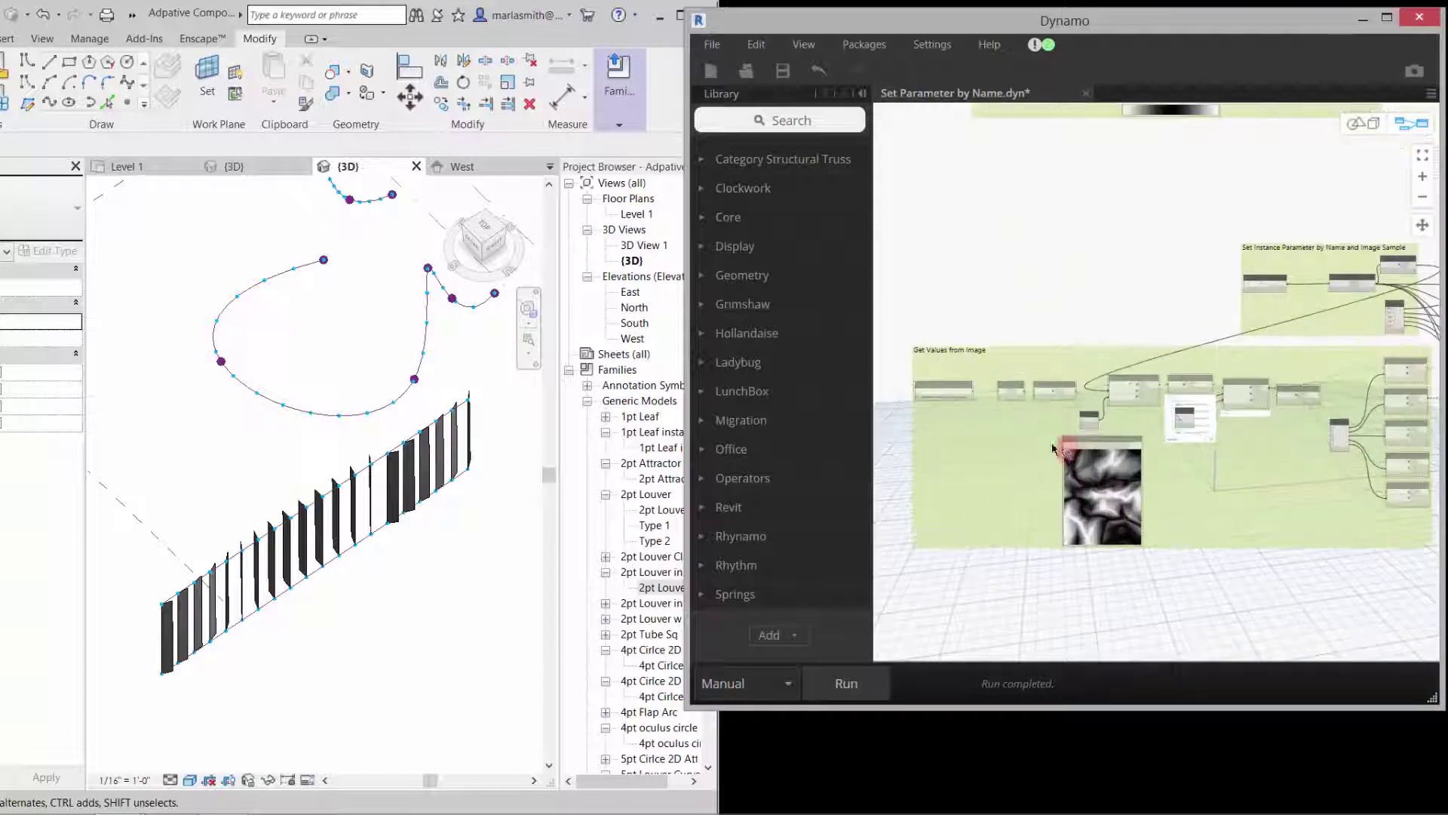
- Switch to Revit and open the "2pt Louver in 5 ro…" family for editing, dismissing the save reminder without saving
scroll(474, 522, "down", 5)
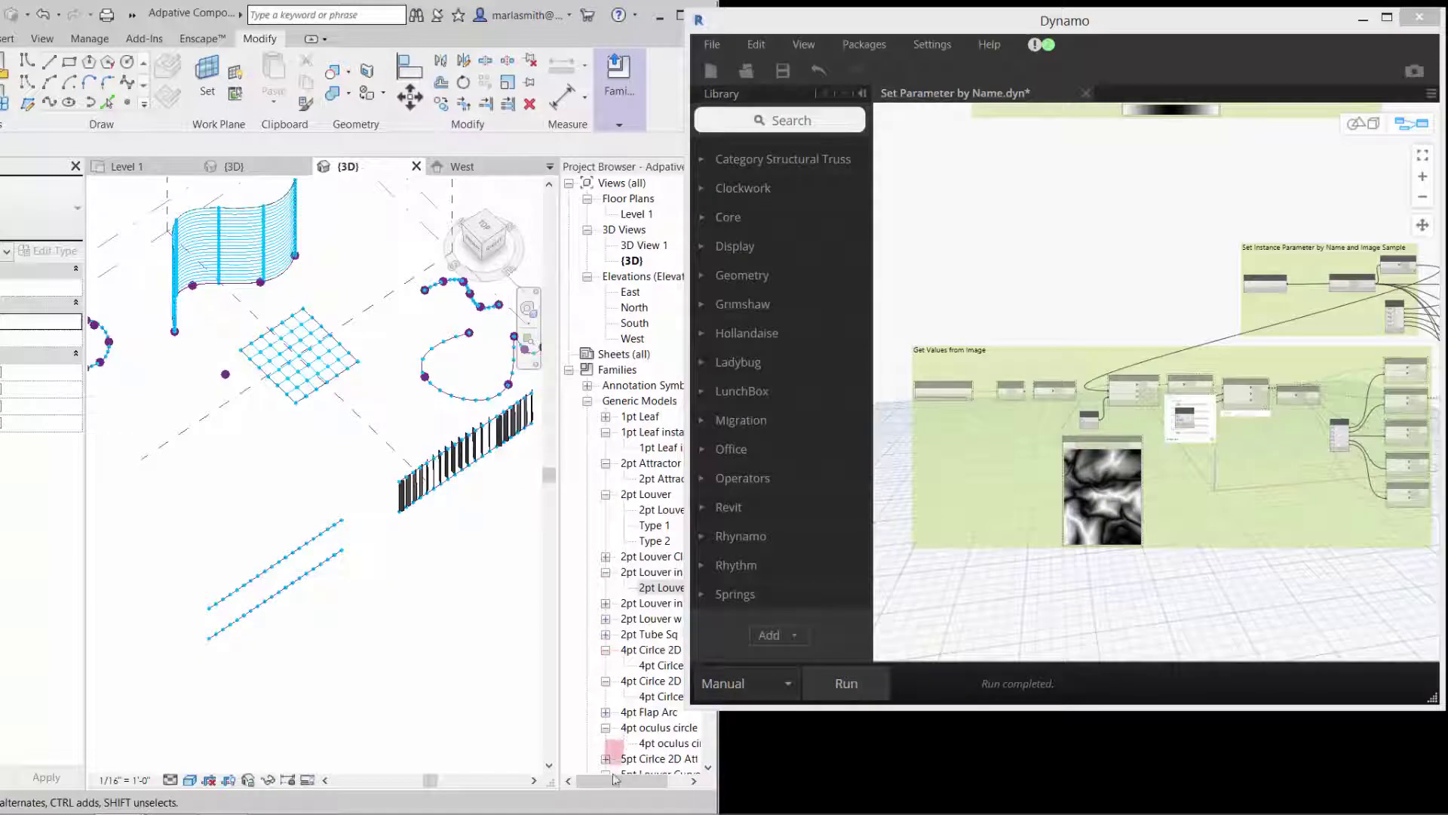
left_click_drag(622, 782, 643, 788)
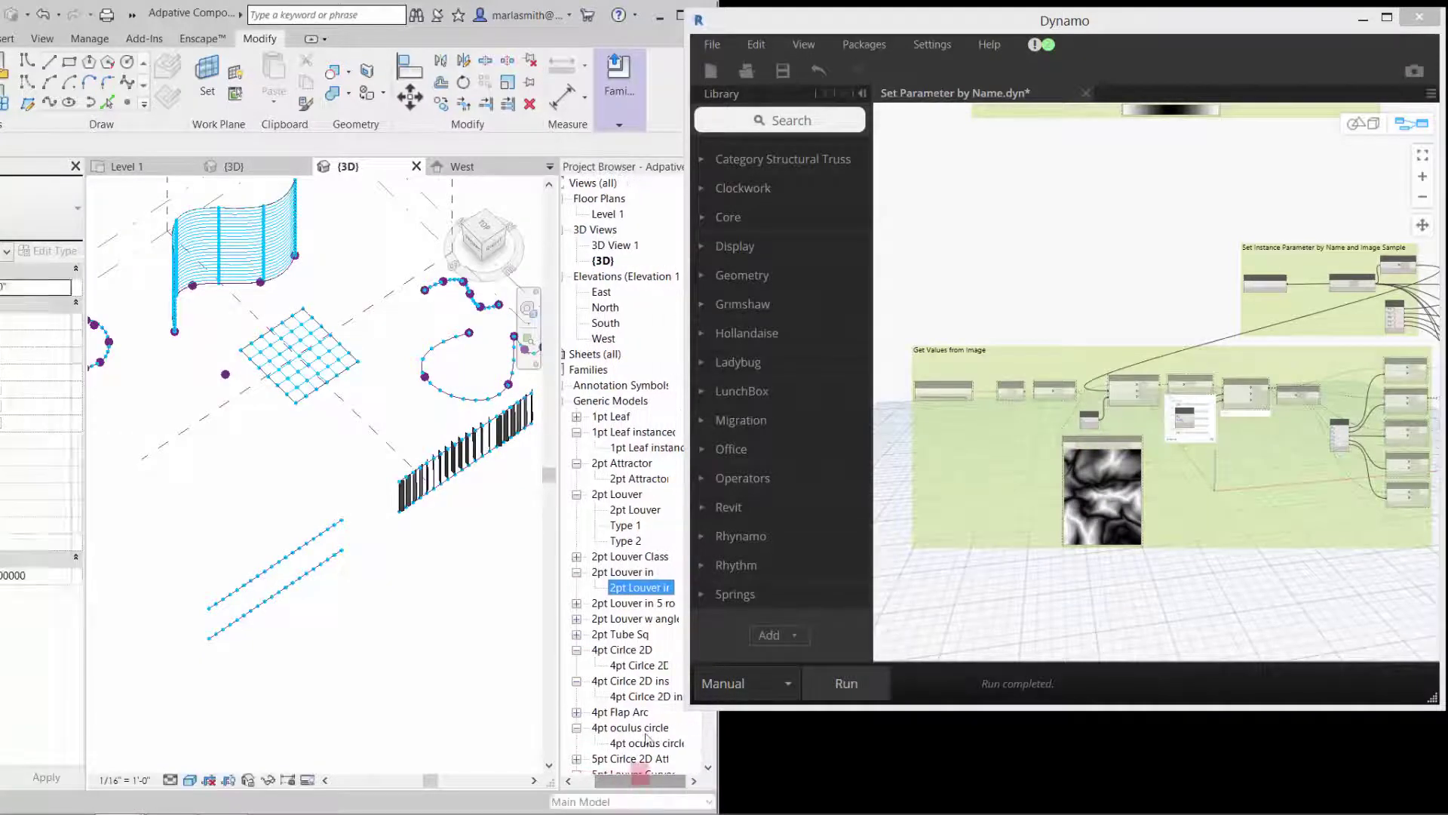
right_click(611, 605)
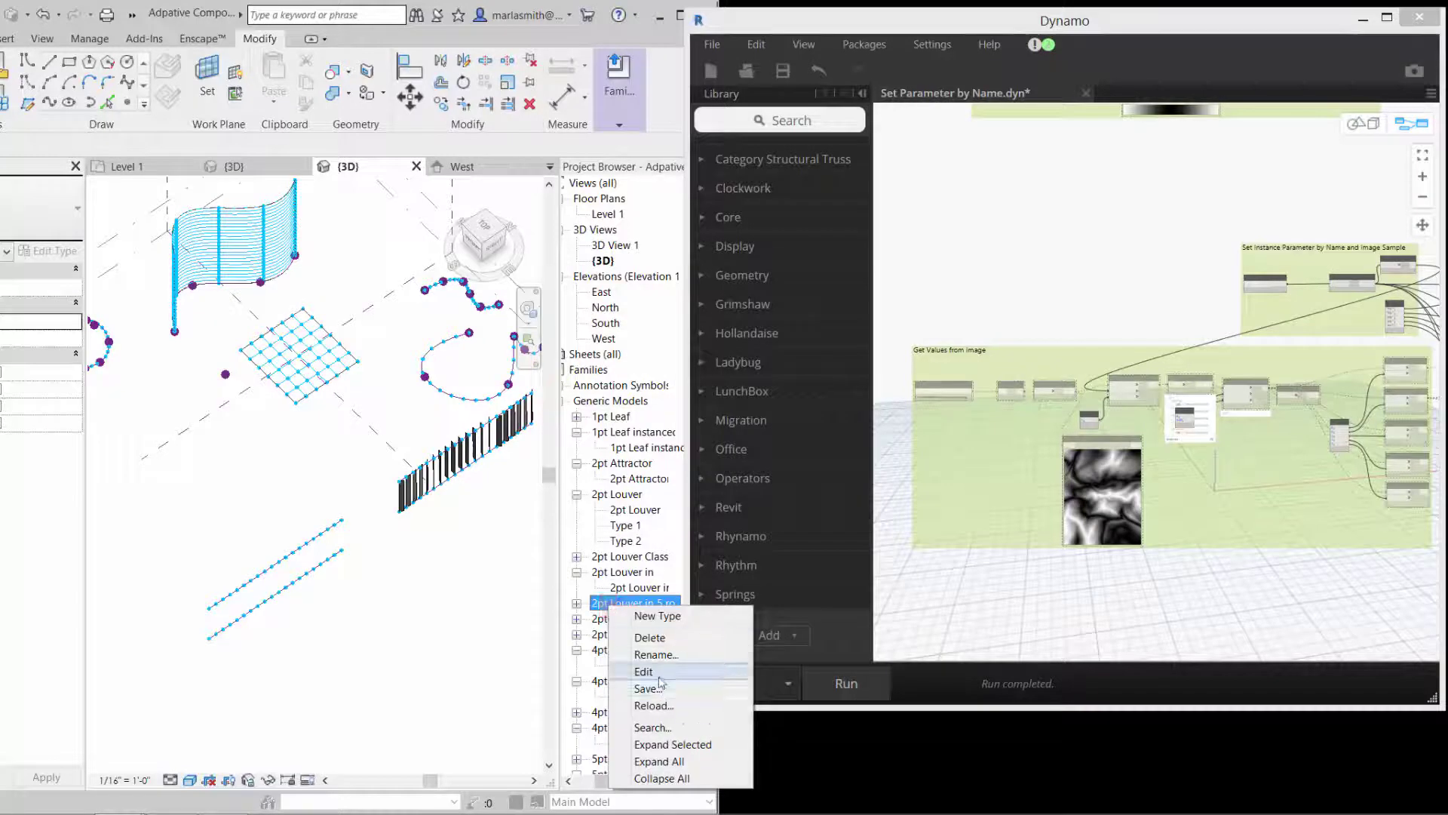
left_click(647, 688)
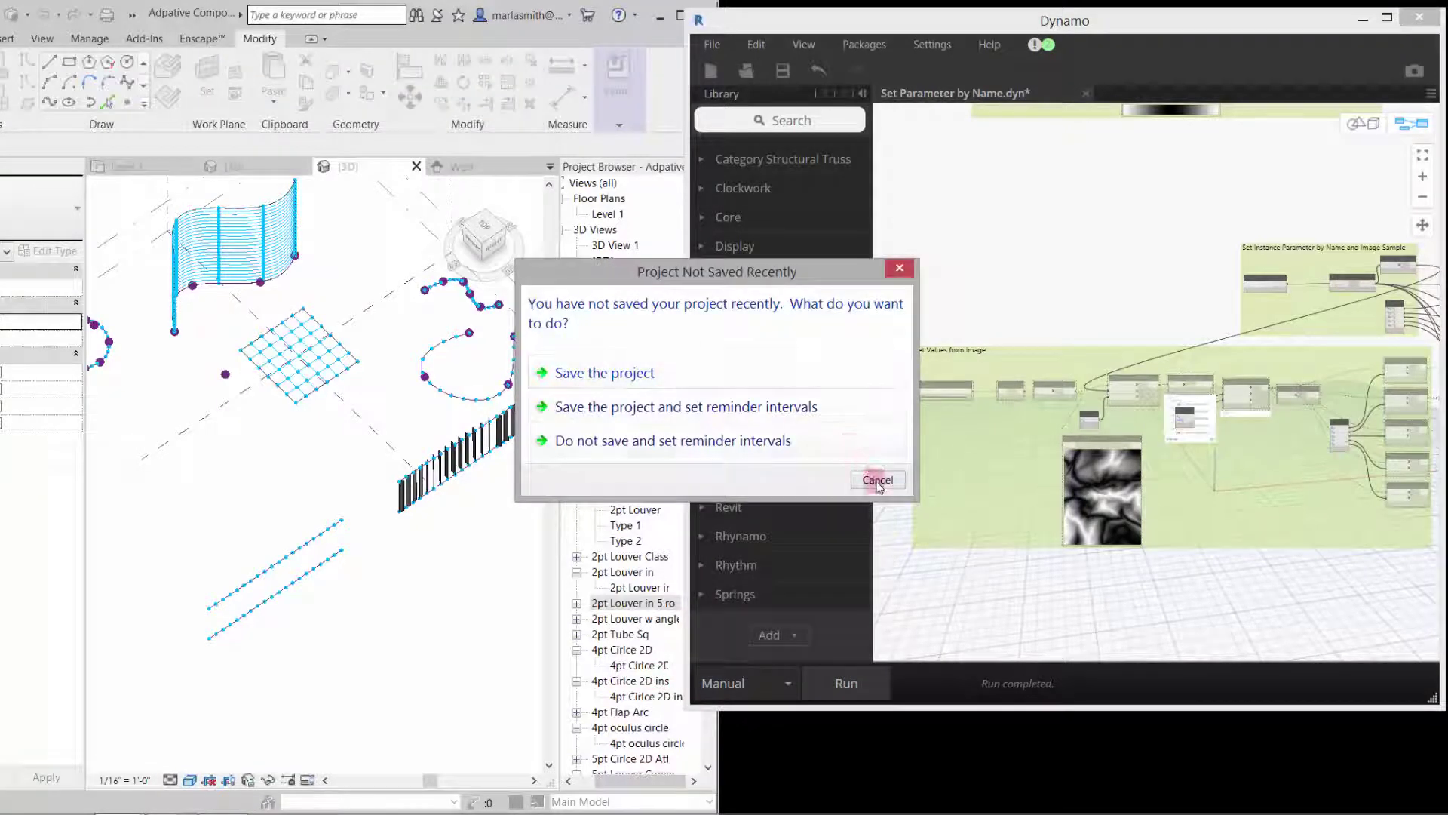
left_click(878, 479)
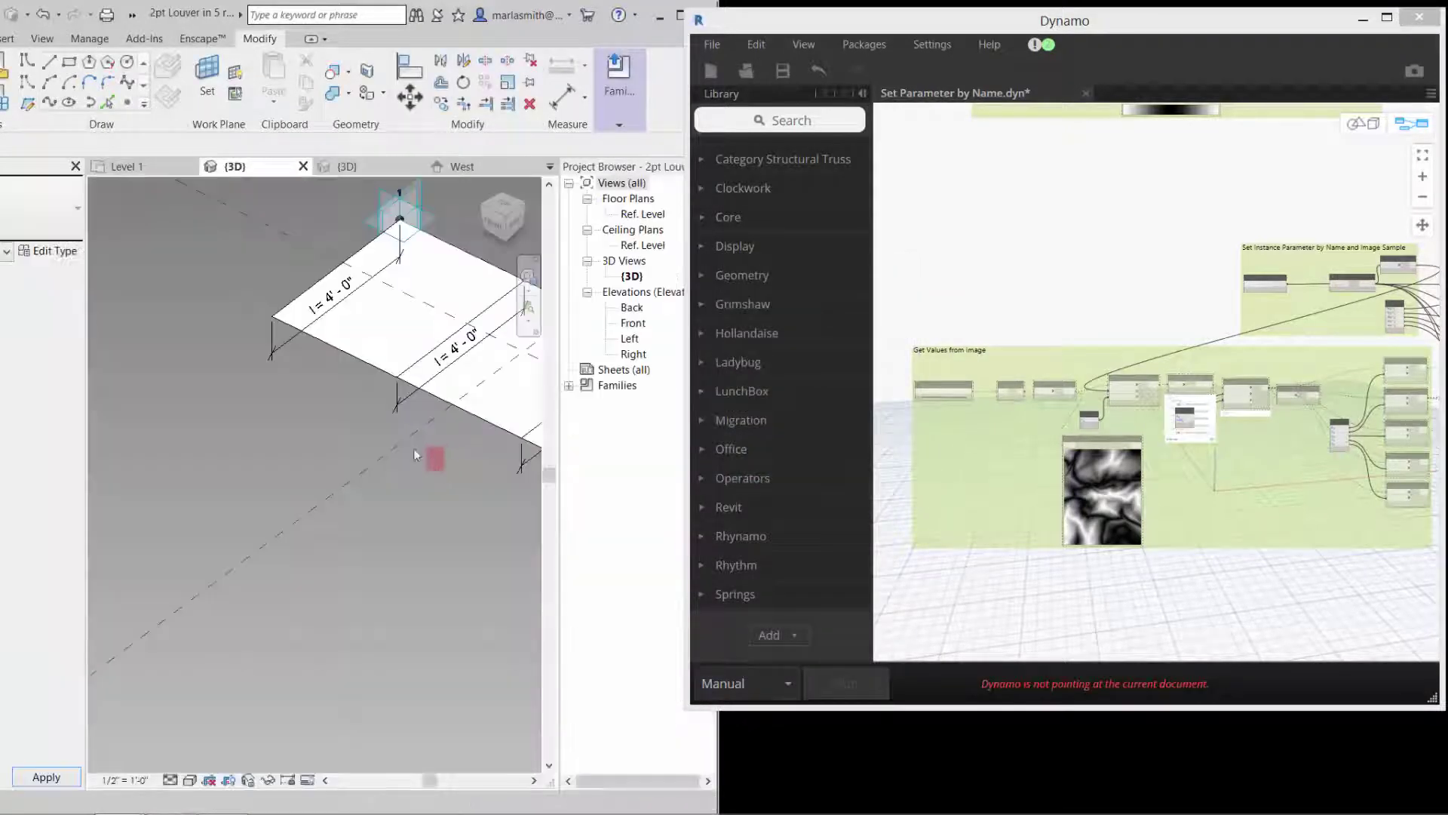
- Flex the five-row louver family by setting its P2 parameter to 45° in Family Types, accepting the warnings
scroll(345, 422, "up", 3)
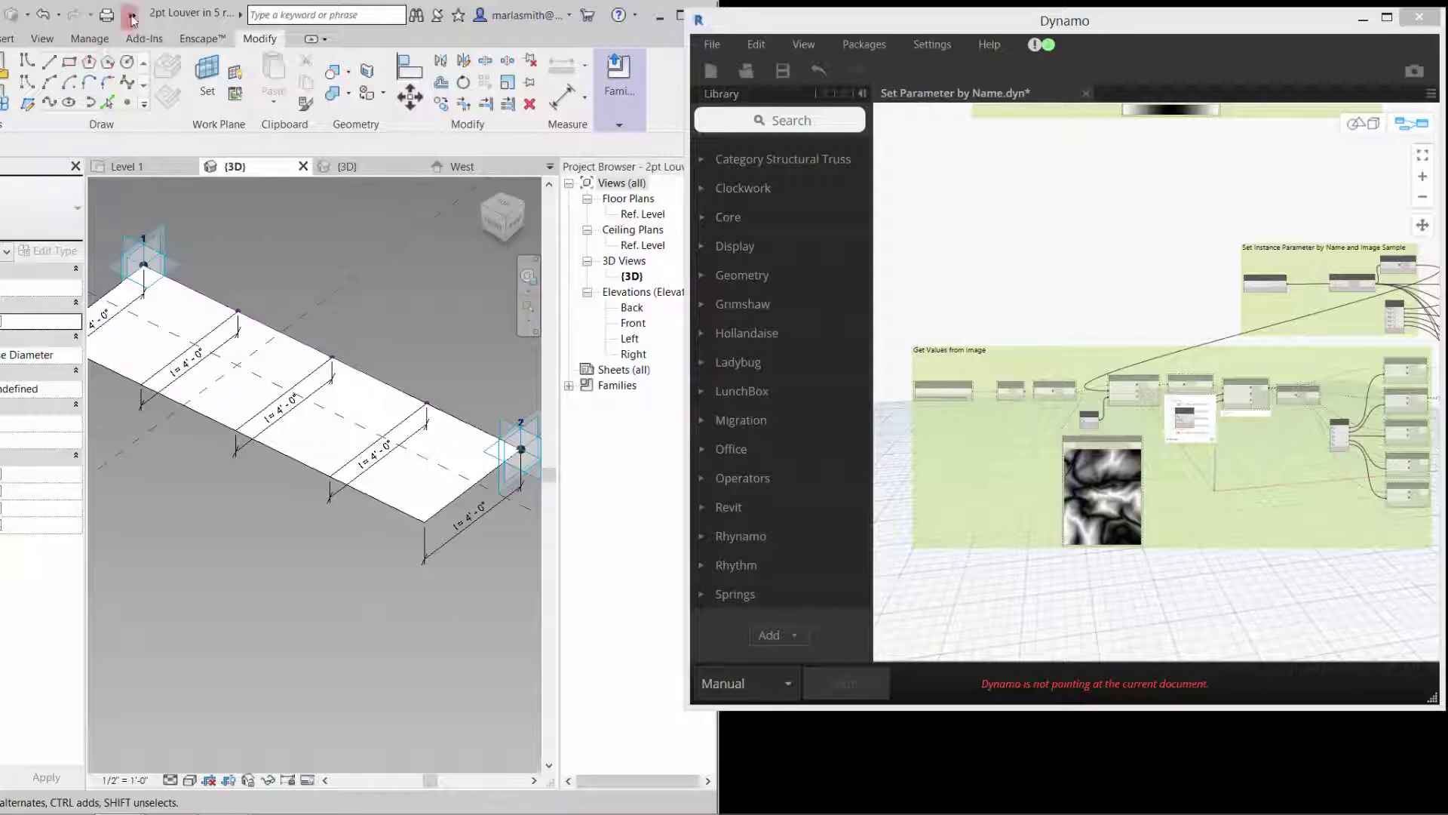
left_click_drag(160, 15, 225, 15)
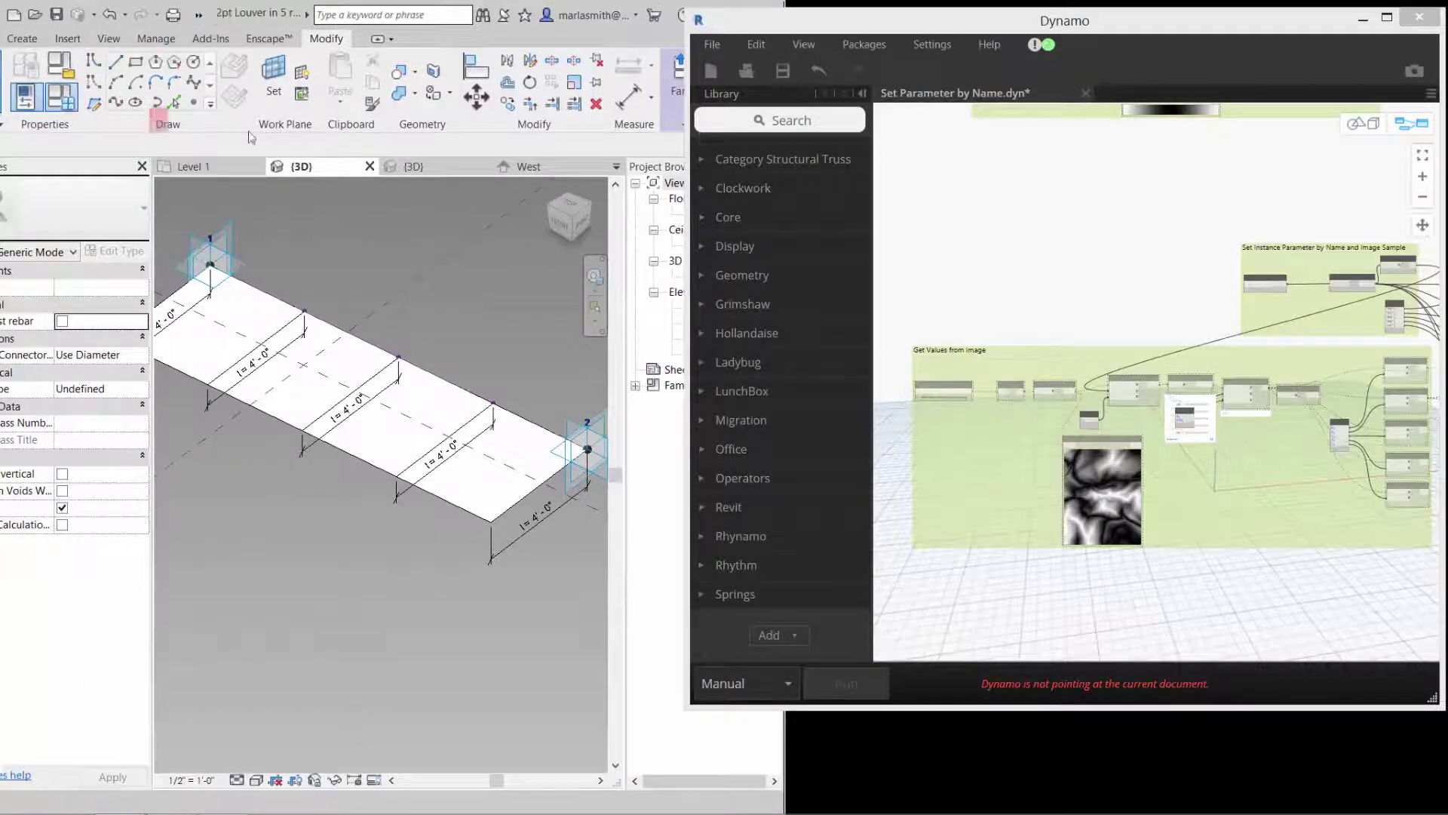
left_click(61, 97)
left_click(549, 299)
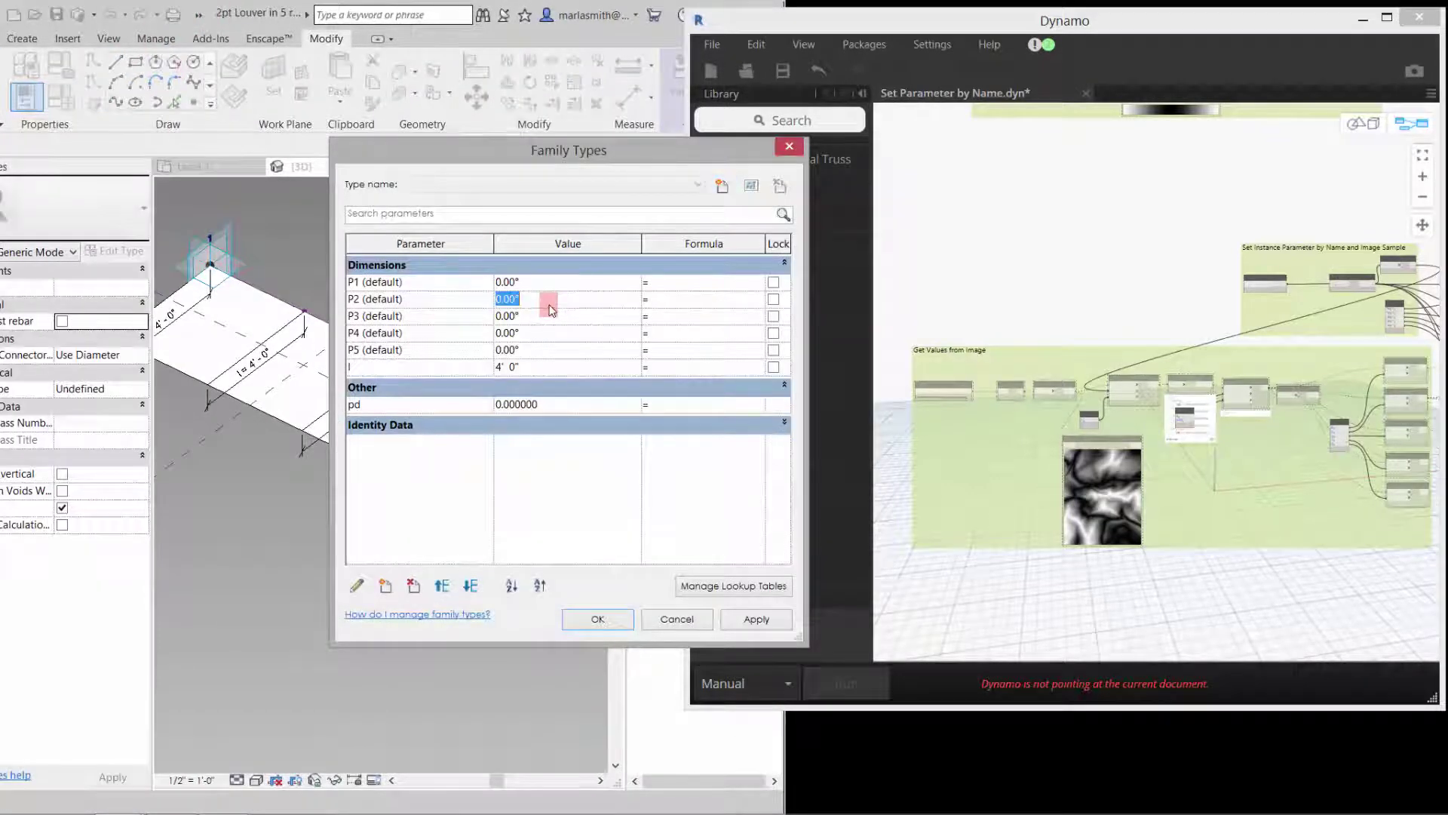
type("45")
left_click(745, 627)
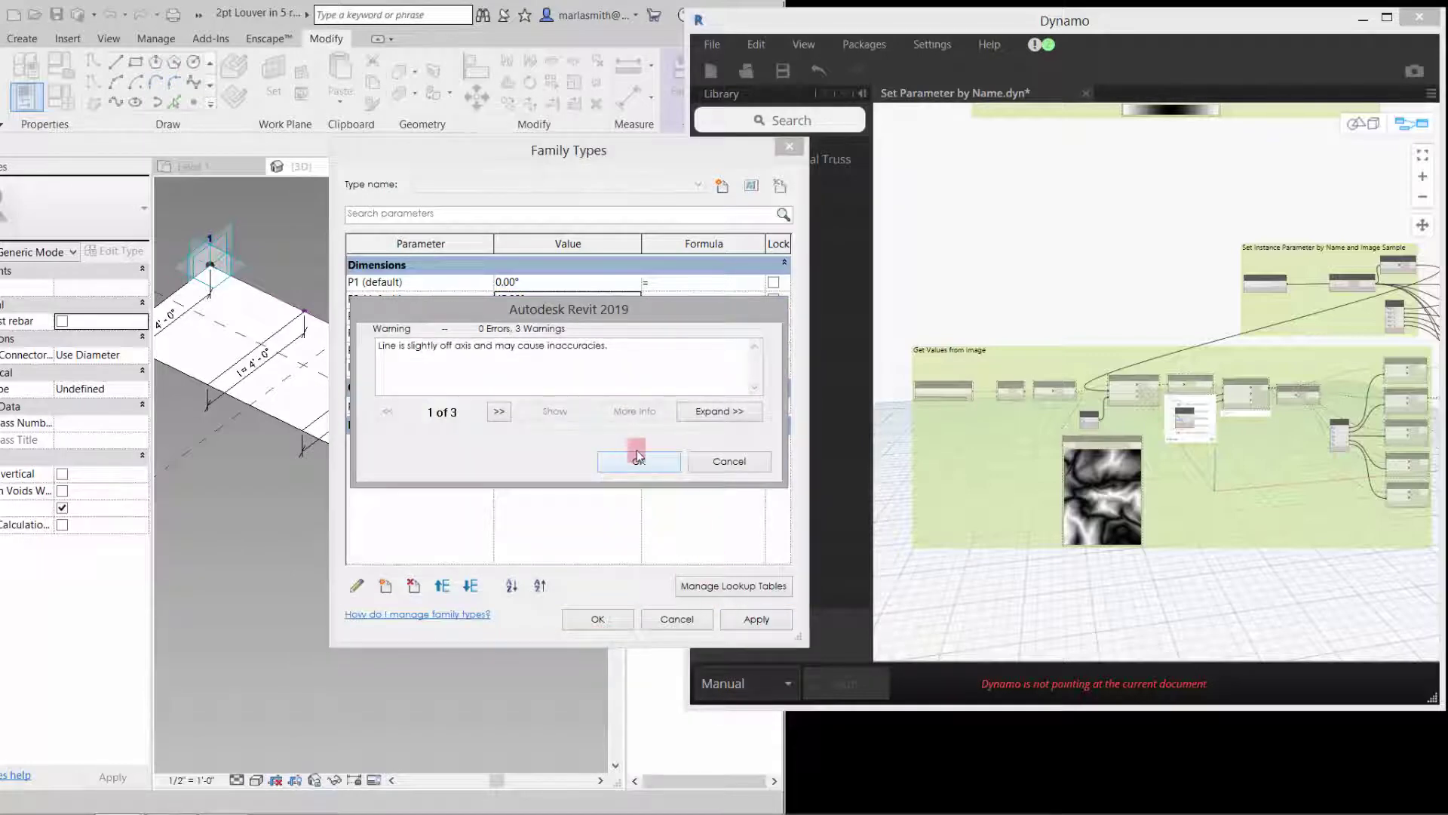
left_click(622, 468)
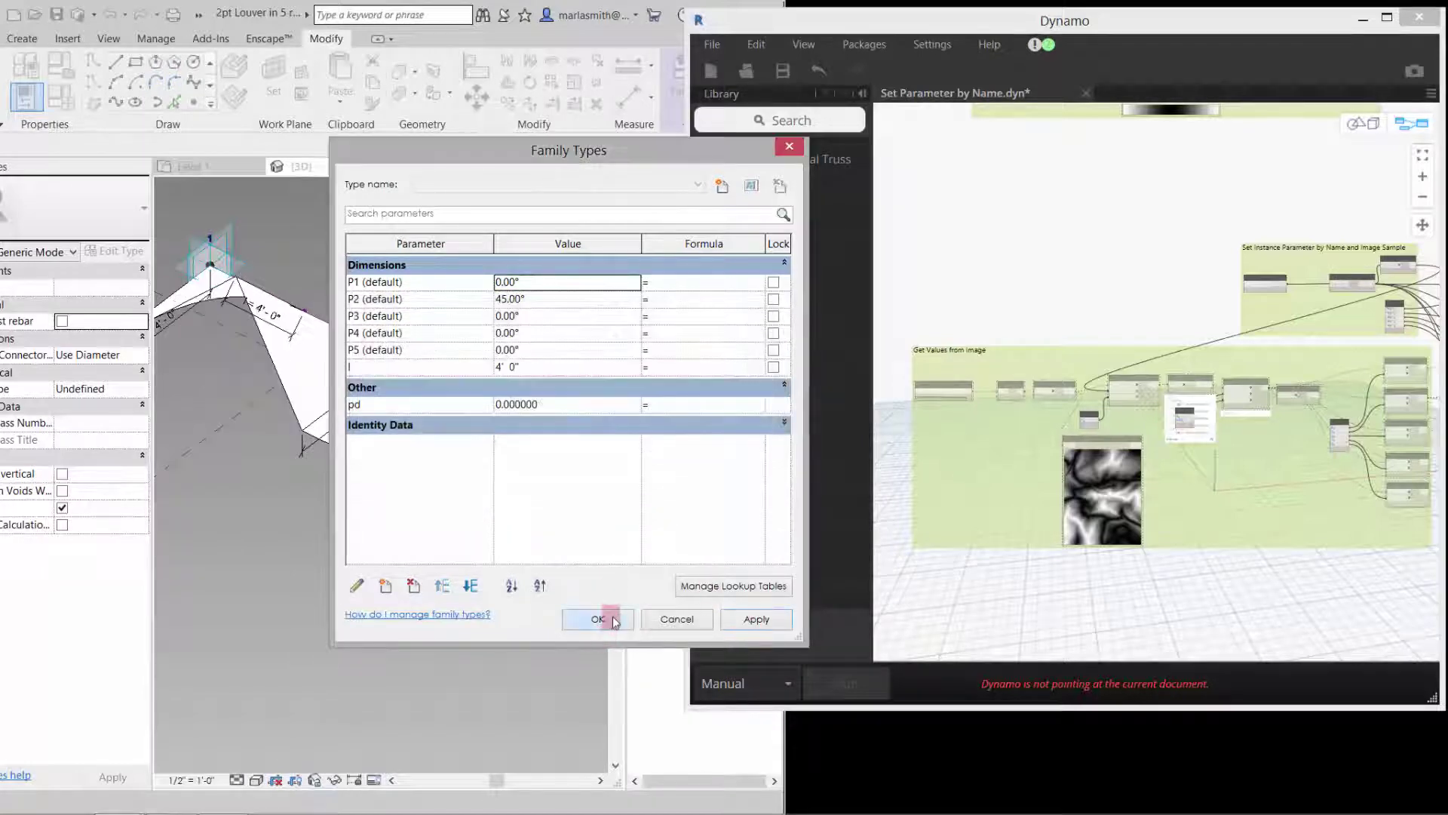
left_click(598, 619)
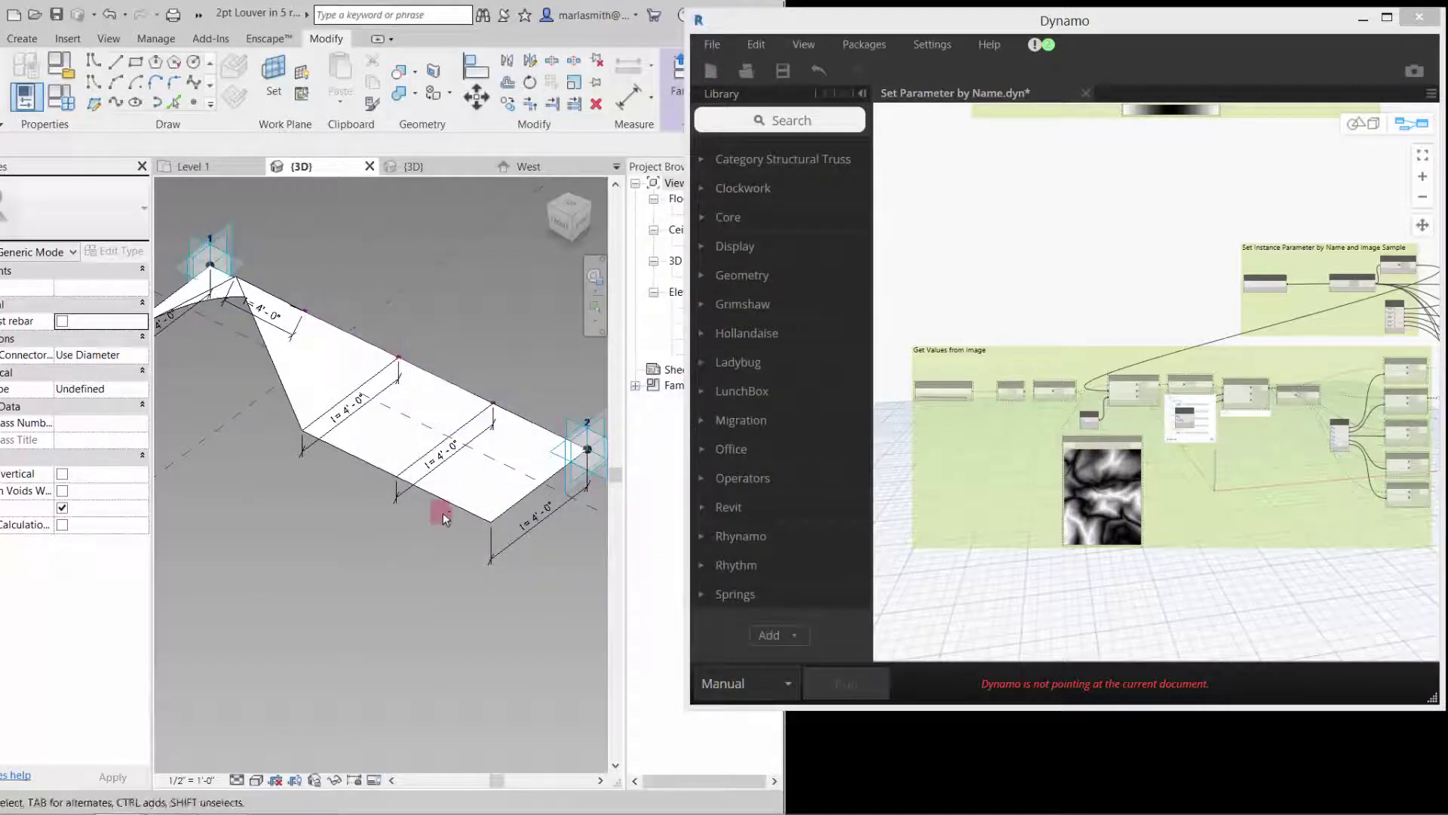
middle_click_drag(442, 509, 445, 410, "shift")
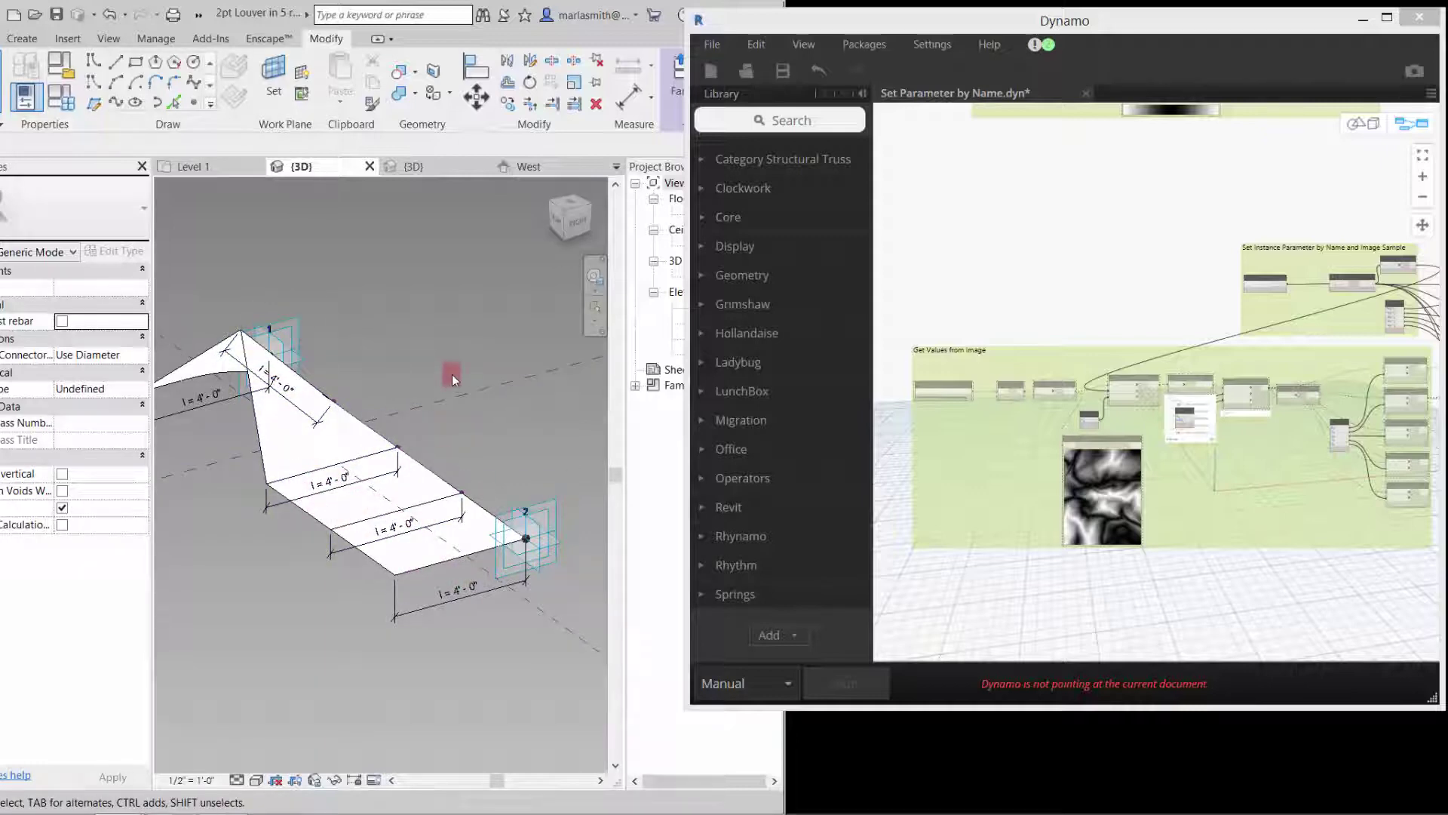
- Undo the P2 angle change and close the louver family's 3D view to return to the adaptive component model
key("ctrl+z")
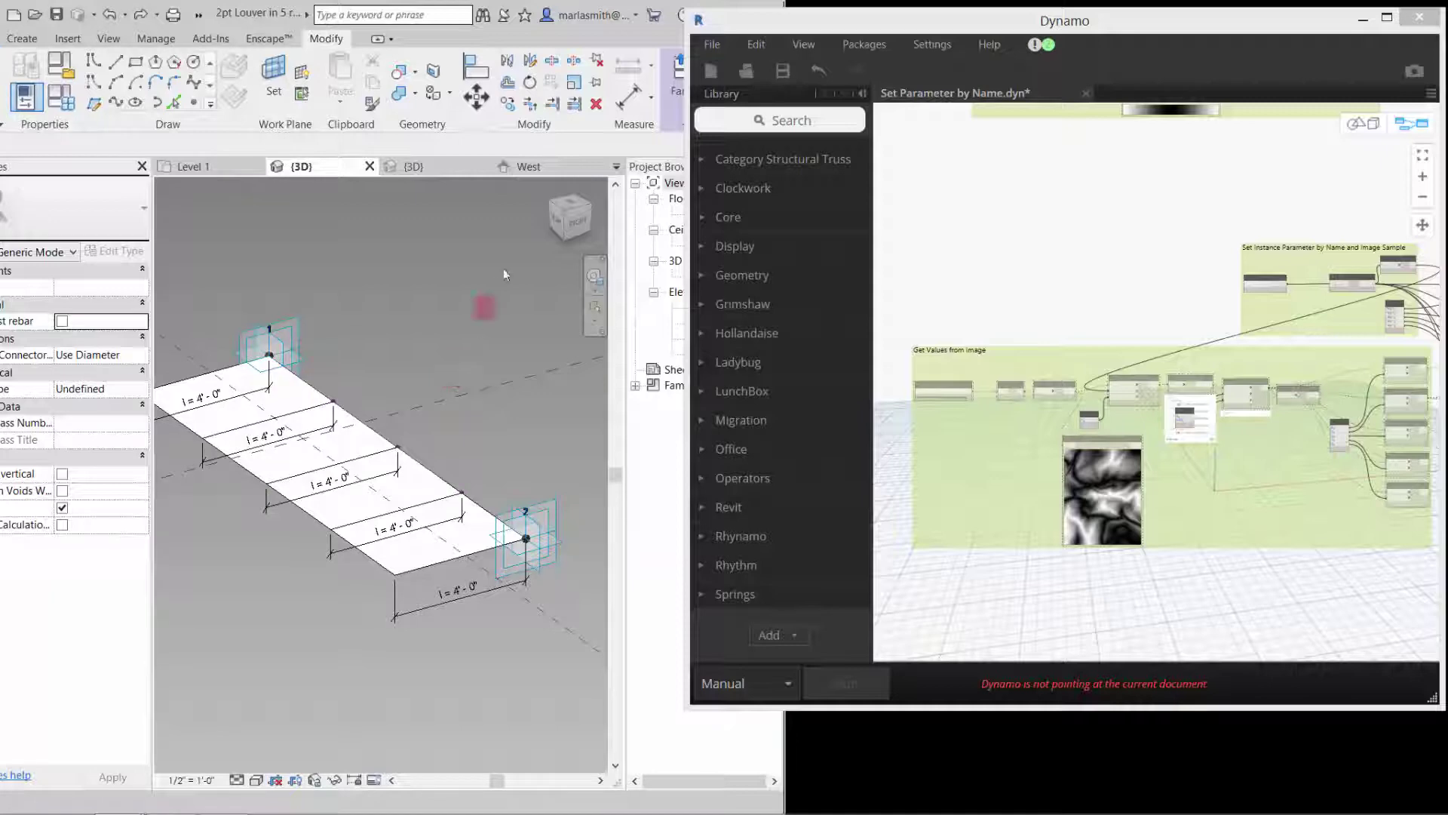
left_click(368, 165)
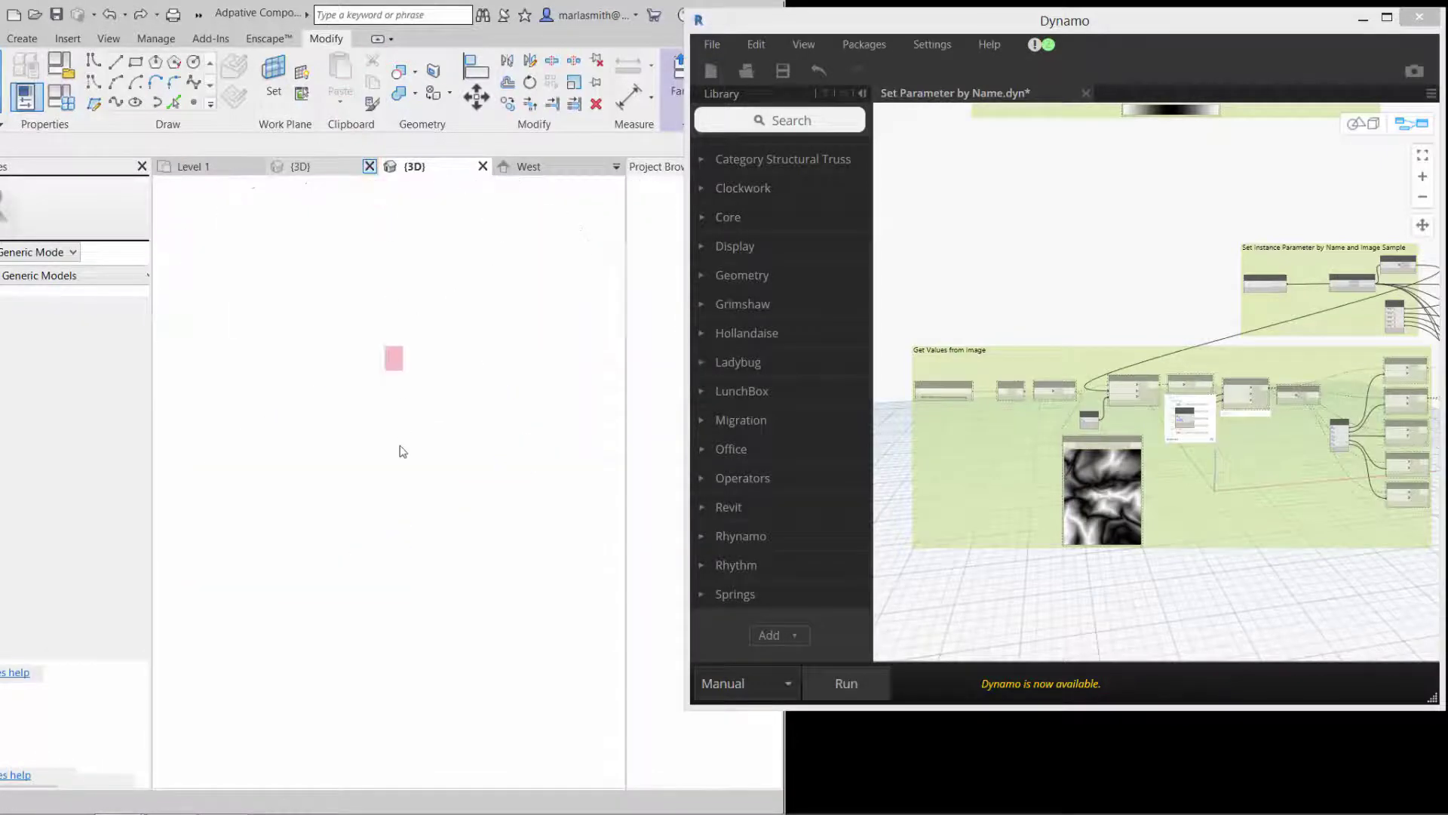
middle_click_drag(427, 590, 401, 556, "shift")
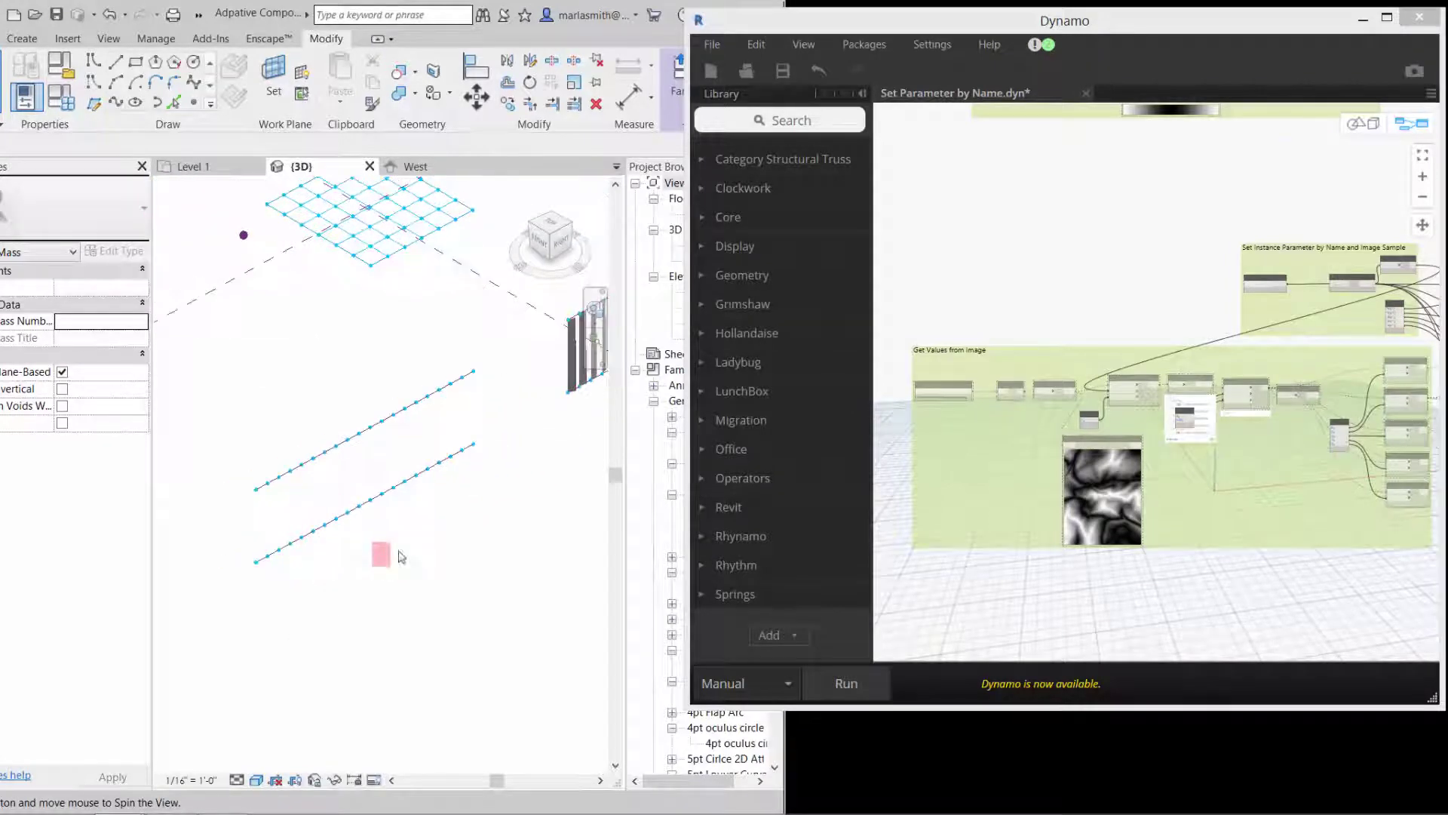
- Place one 2pt Louver in 5 rot component between matching nodes of the lower and upper divided paths
left_click_drag(870, 22, 927, 24)
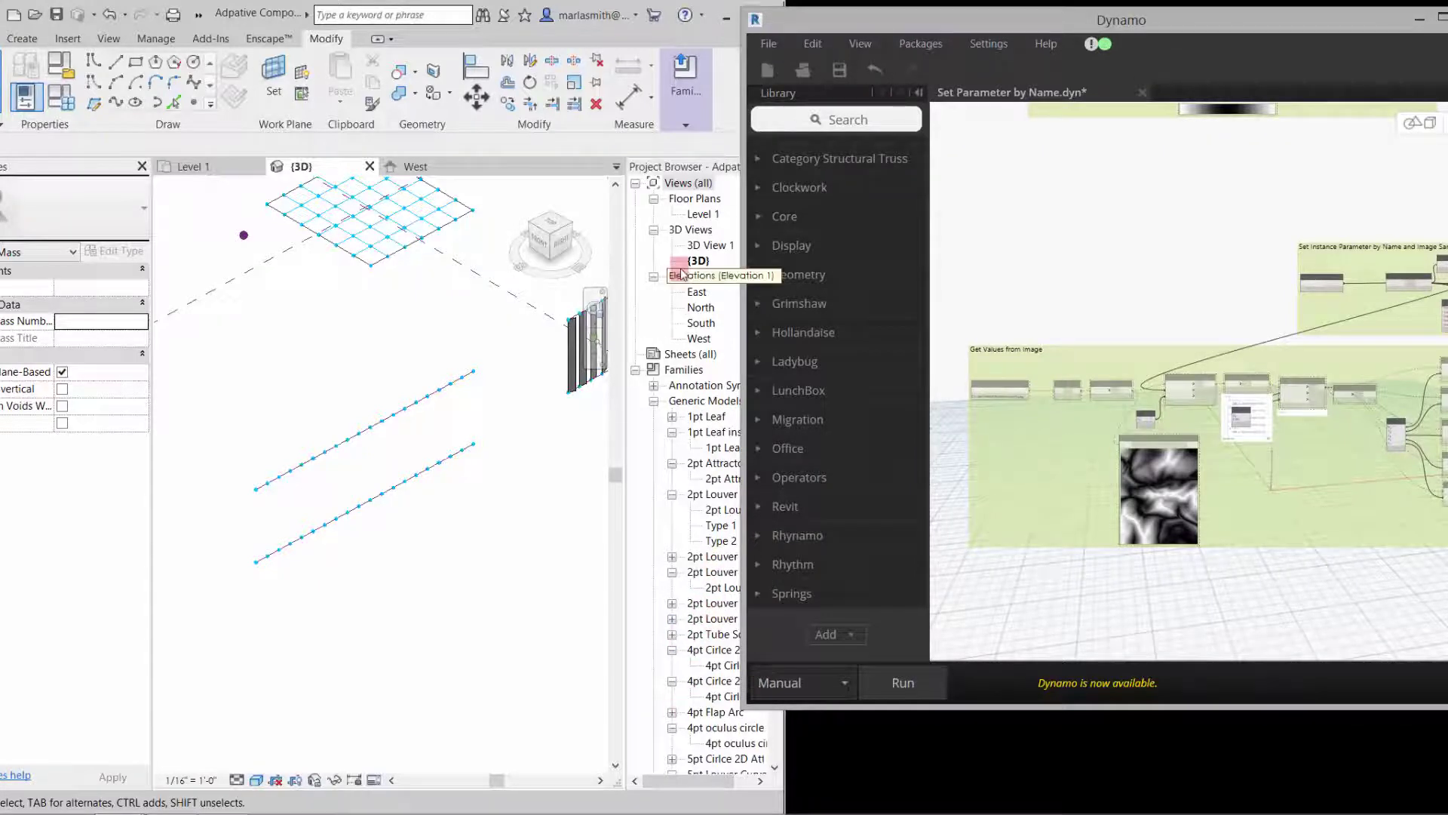
left_click_drag(279, 25, 233, 25)
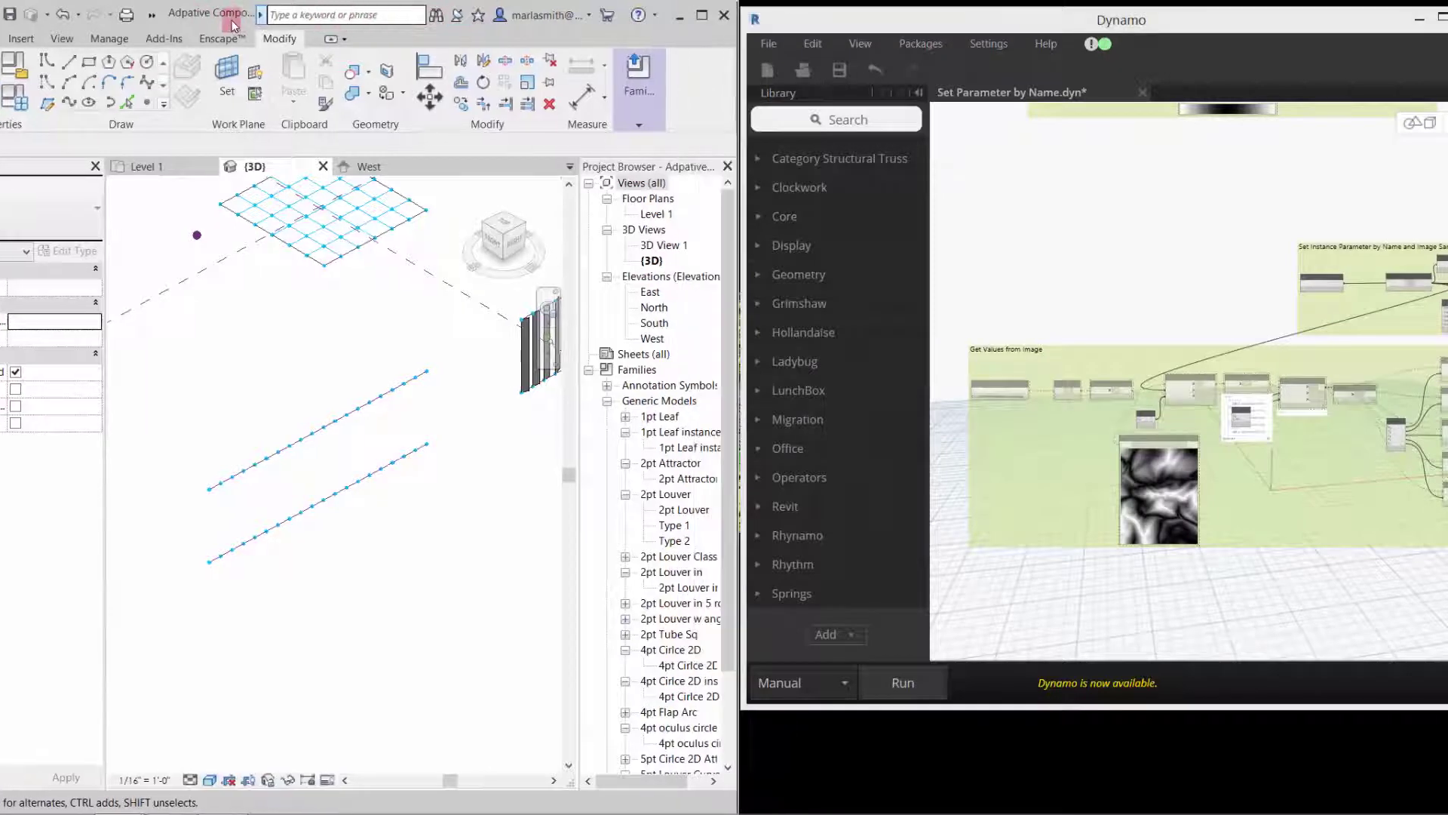
left_click(626, 604)
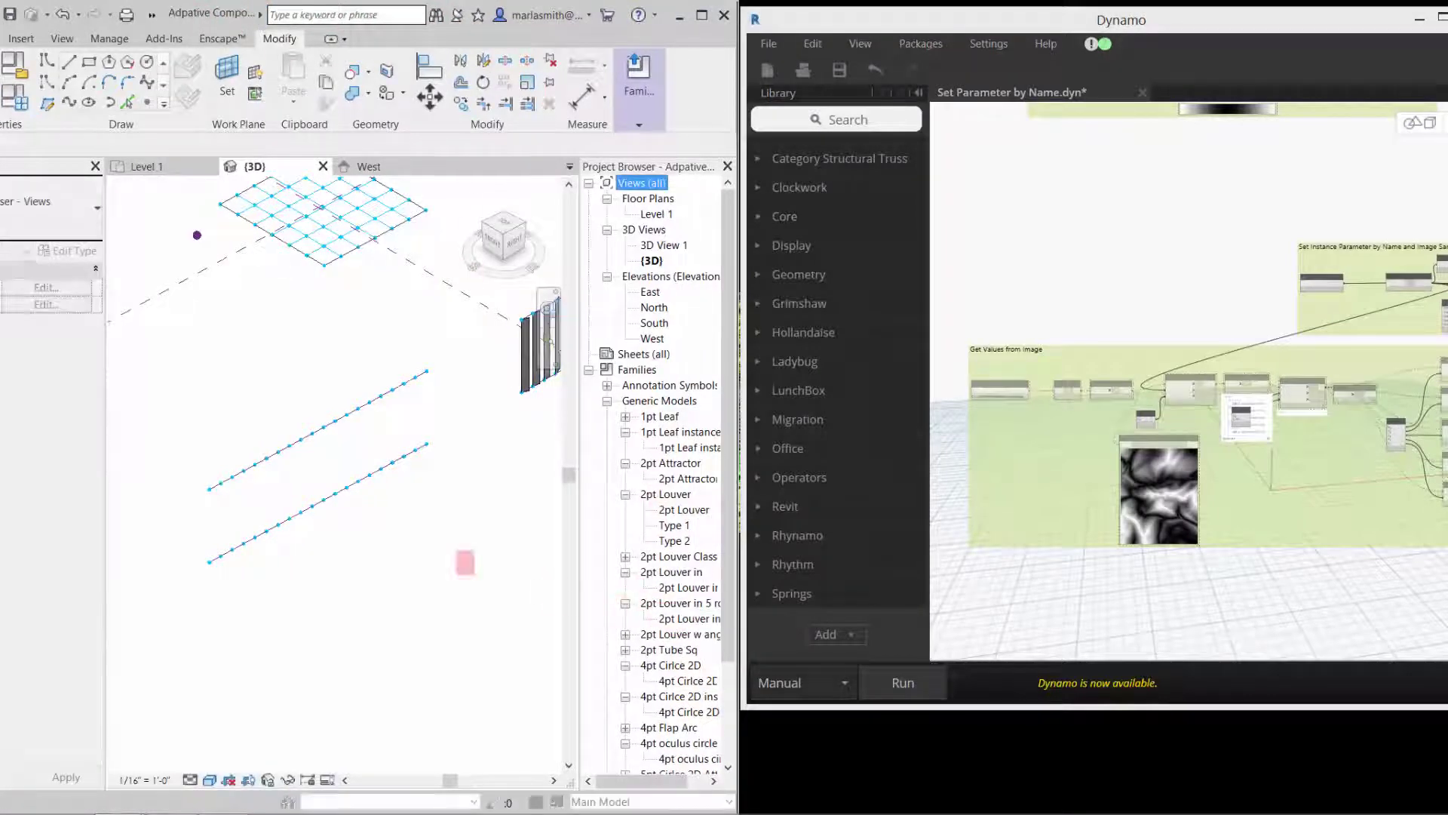
left_click_drag(465, 561, 383, 469)
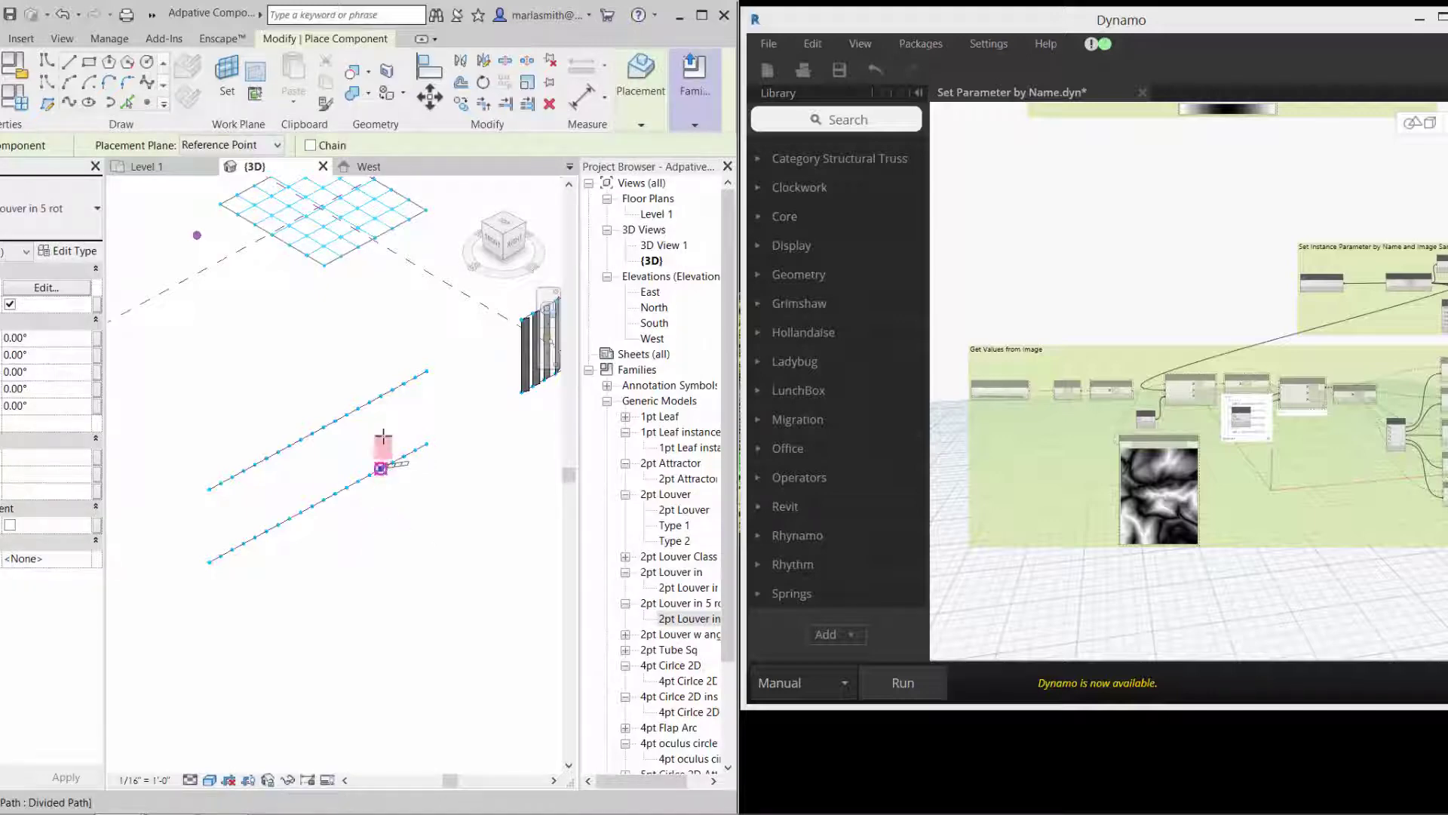
left_click(381, 469)
left_click(348, 346)
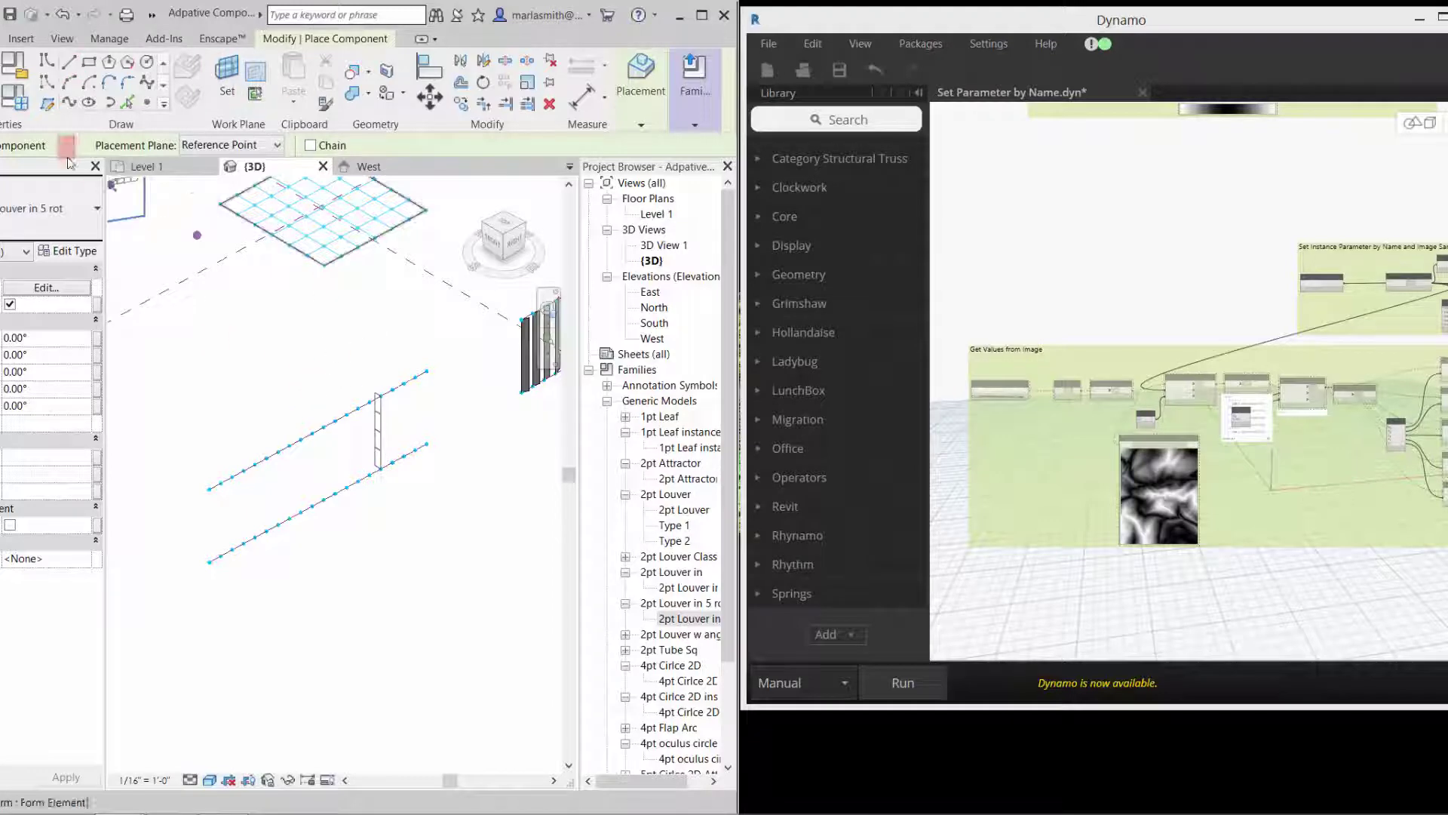
key("Escape")
key("Escape")
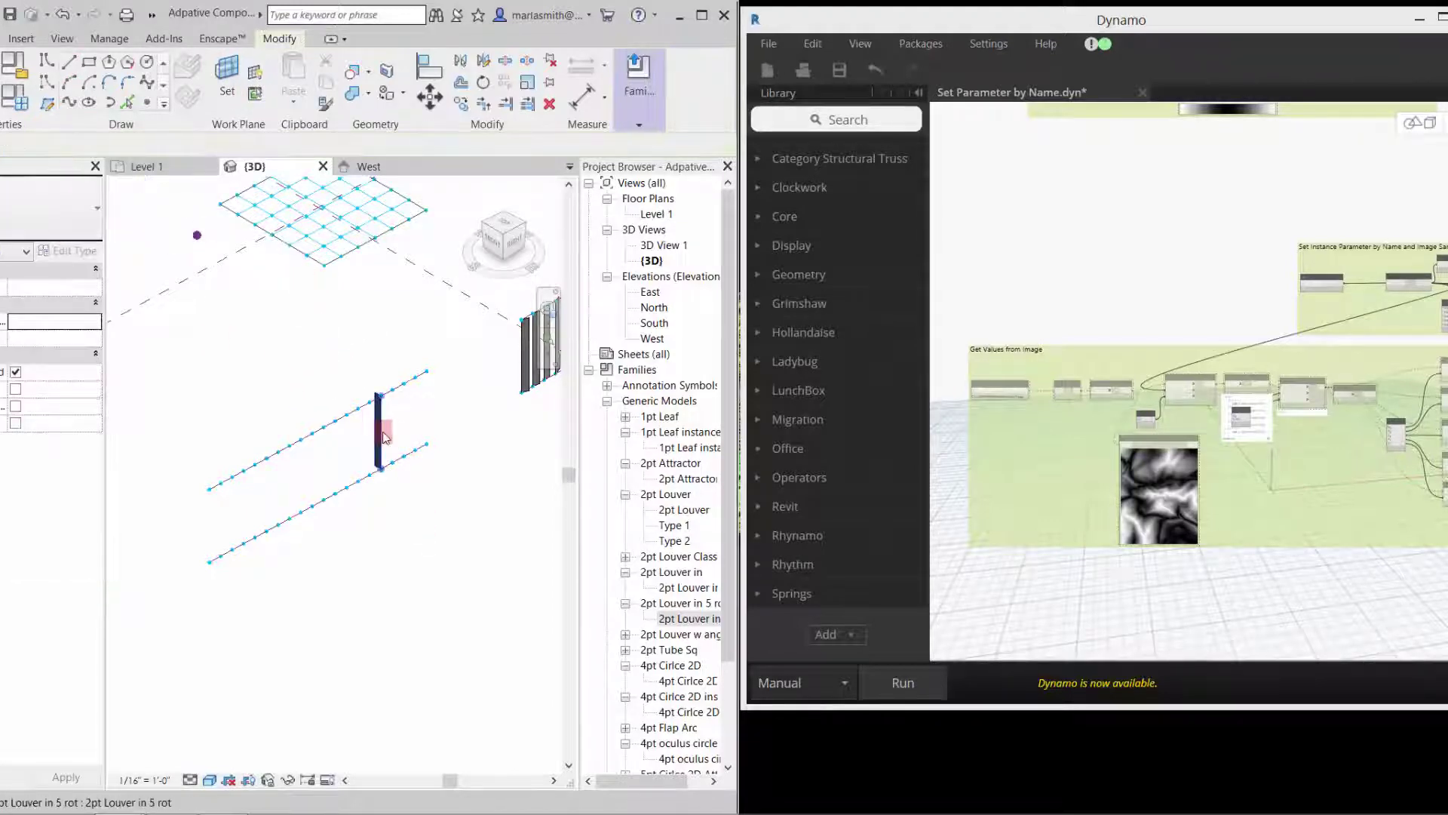
- Repeat the placed five-row louver along all nodes of the two divided paths
left_click(459, 343)
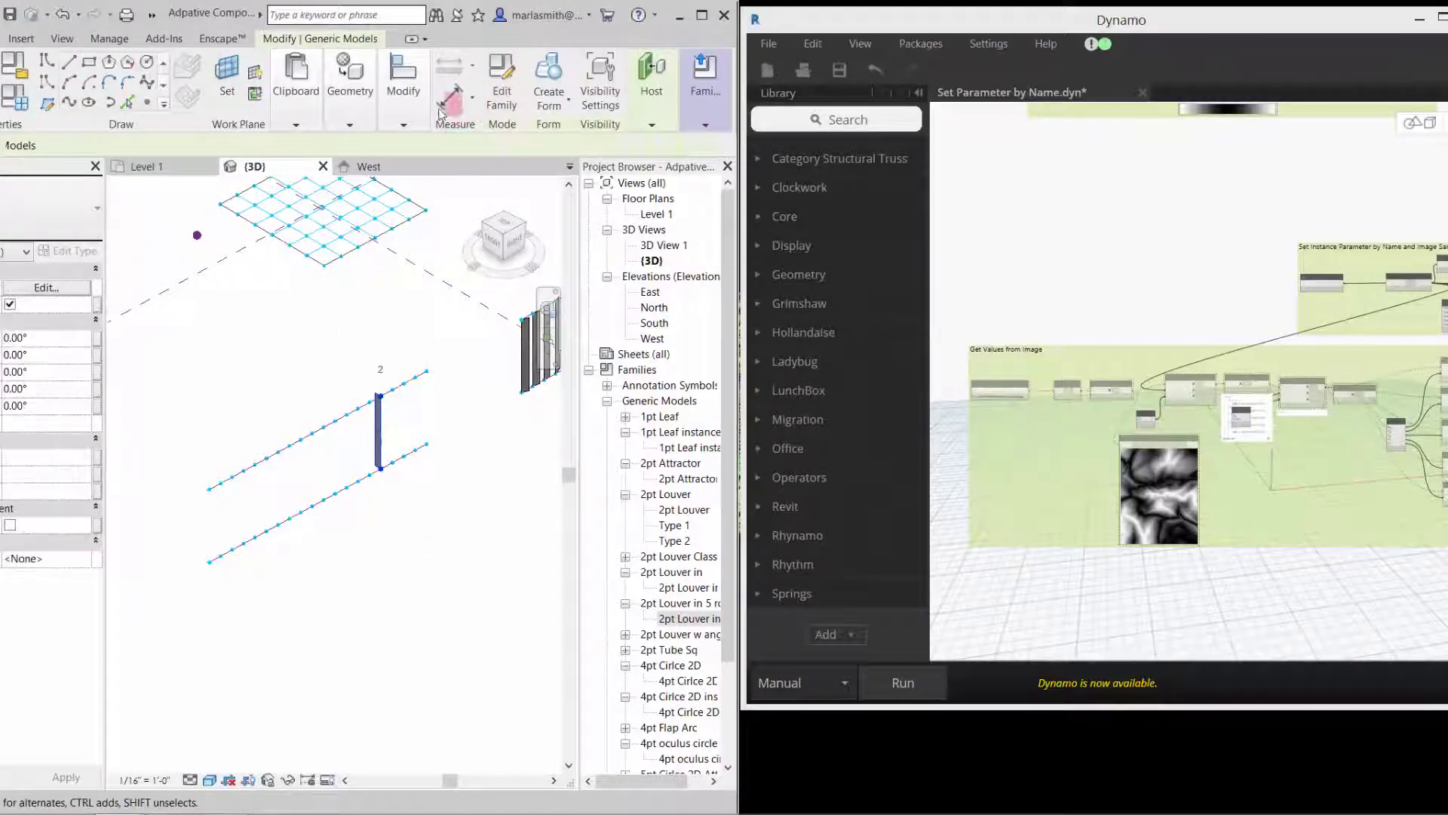
left_click(402, 121)
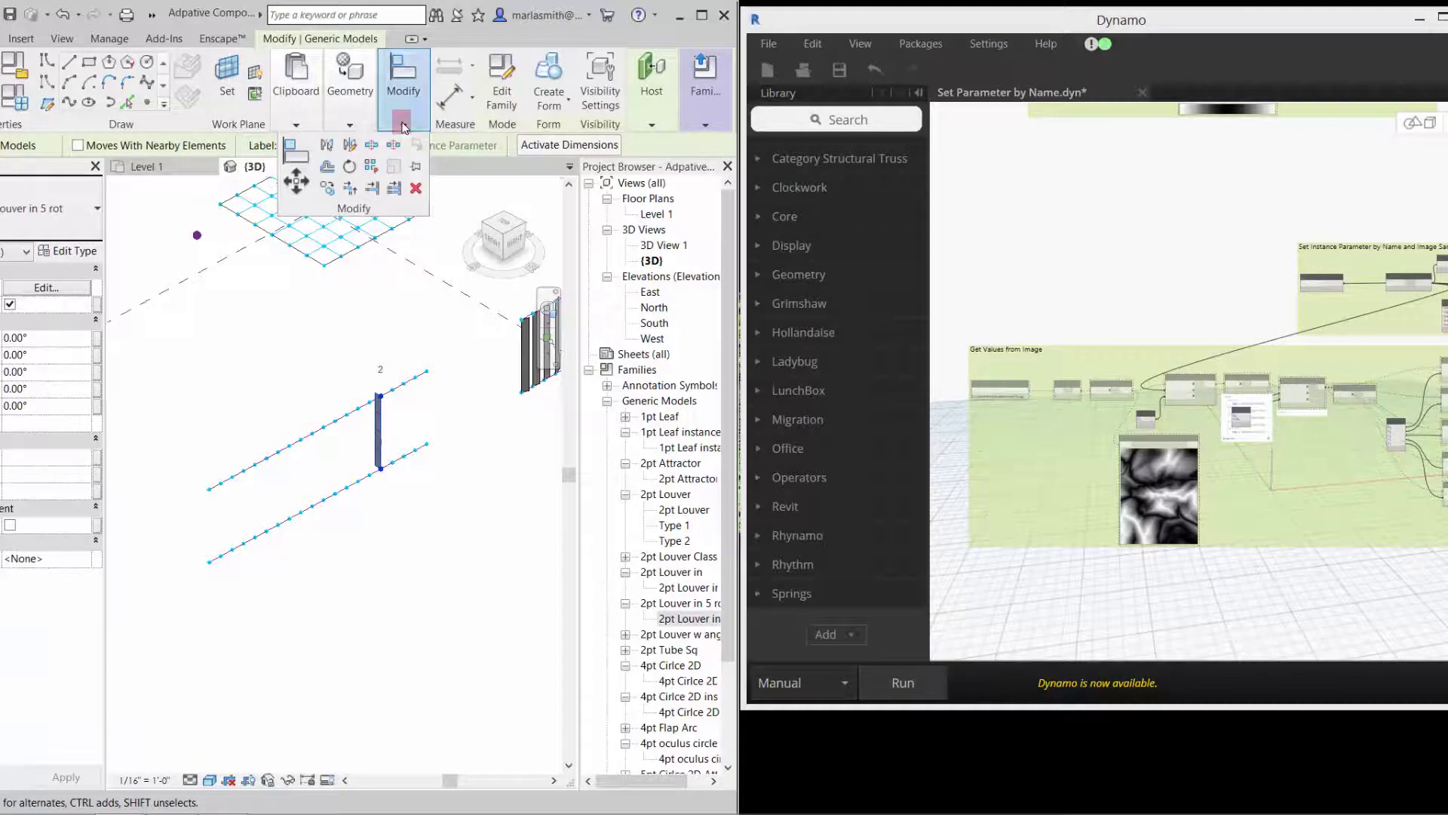
left_click(372, 170)
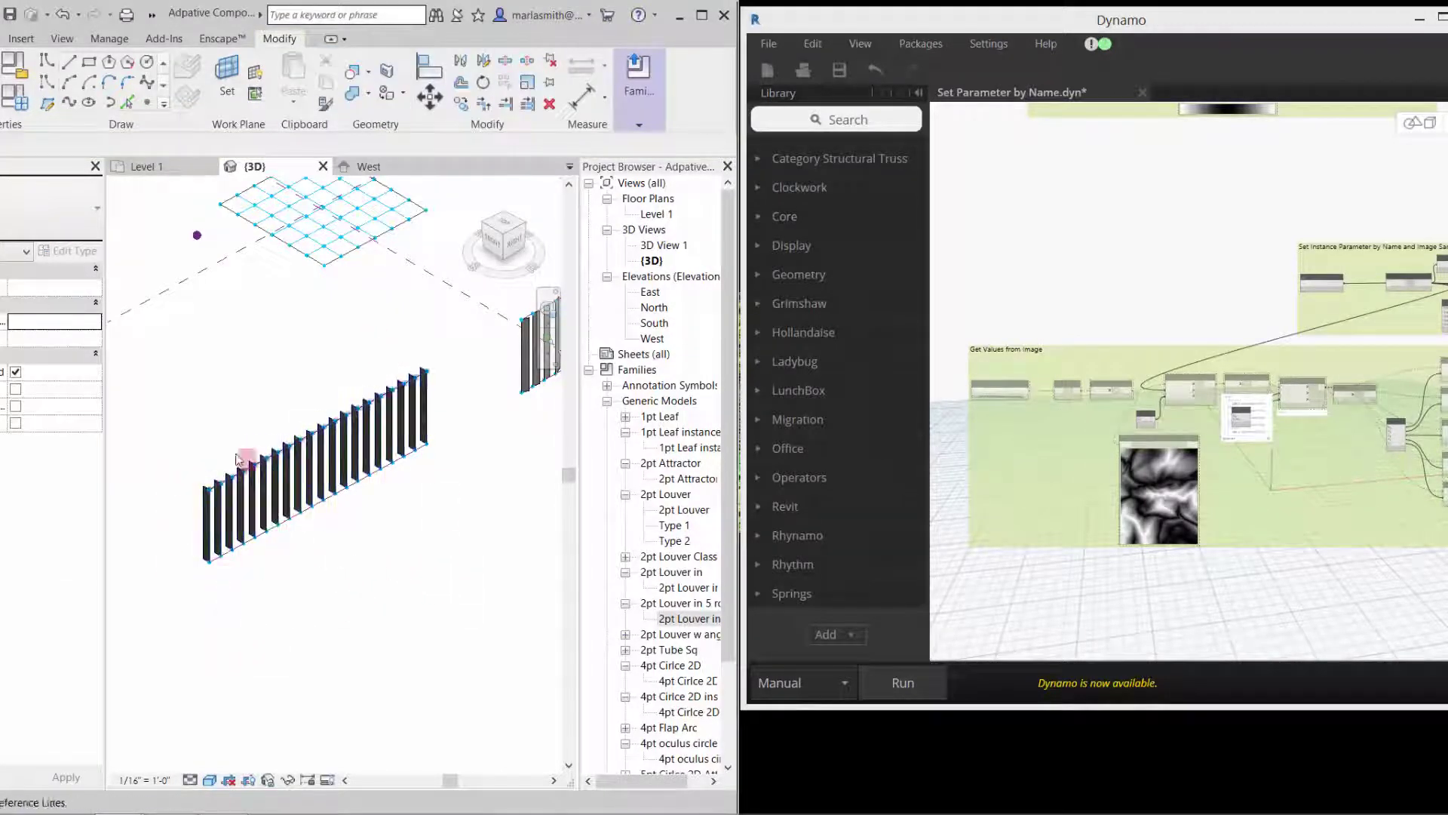
scroll(204, 478, "up", 5)
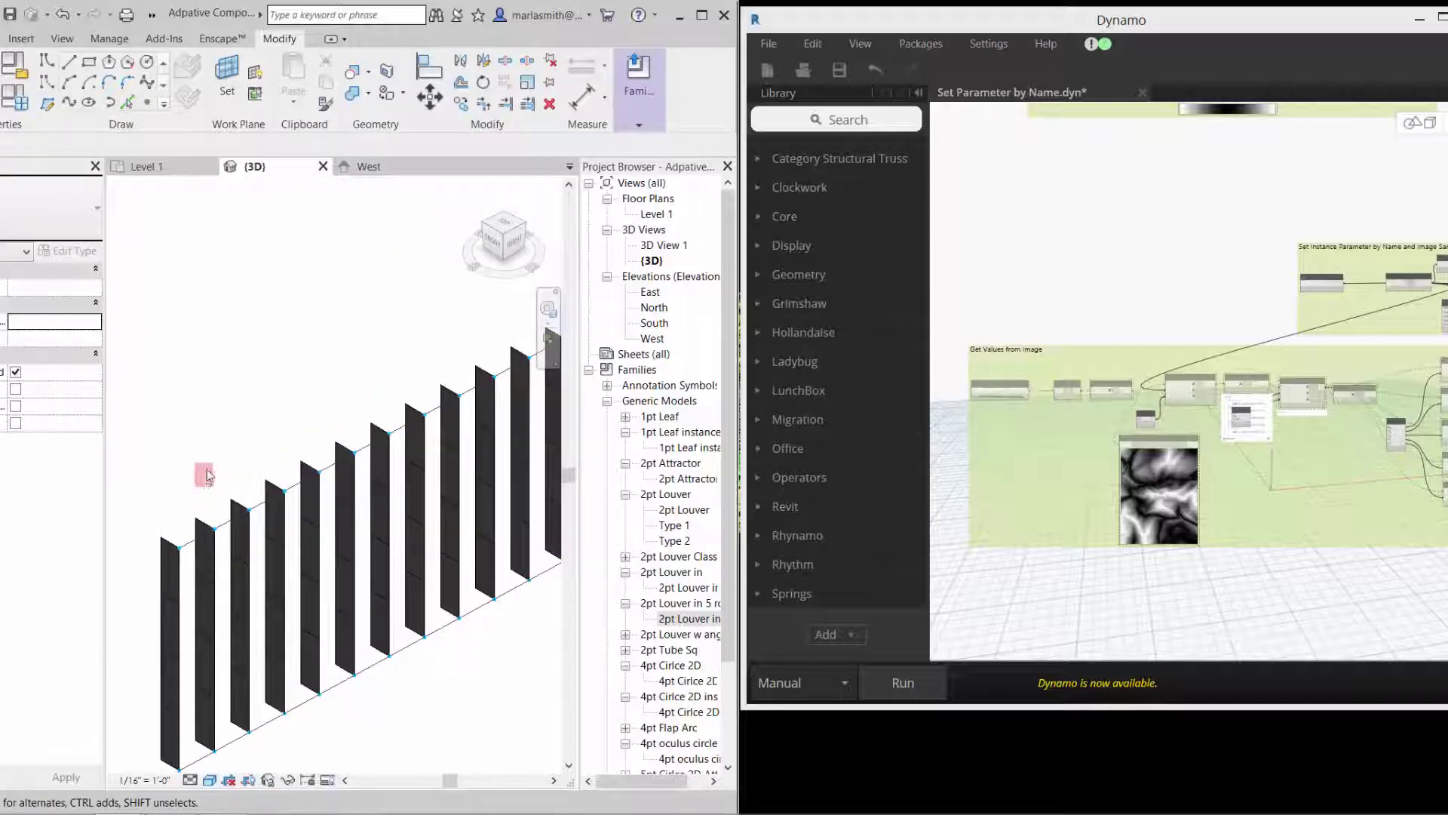
scroll(207, 475, "down", 3)
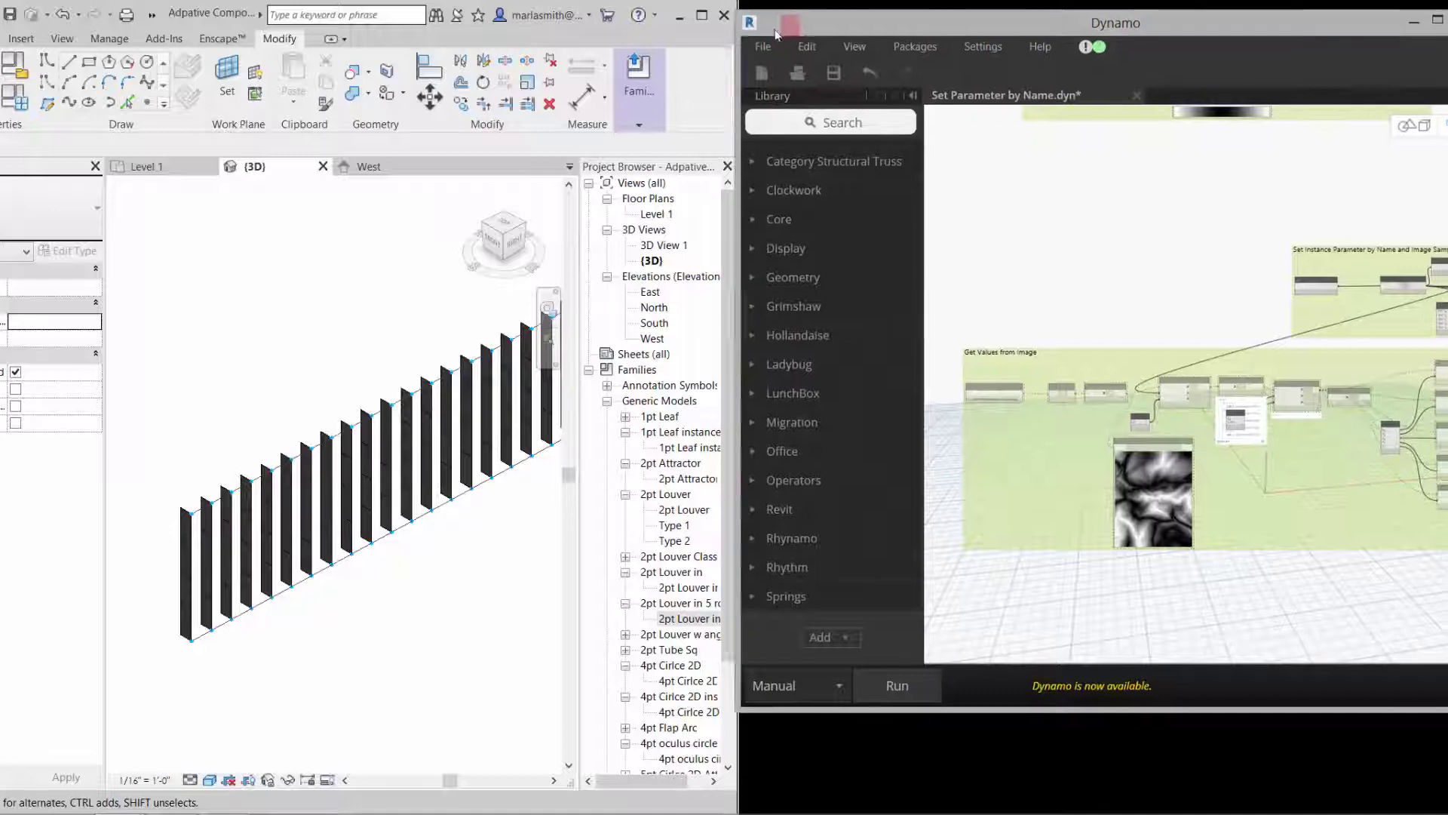
- Switch to Dynamo and examine the Set Instance Parameter by Name and Image Sample group and the Get Values from Image group
left_click_drag(790, 34, 725, 35)
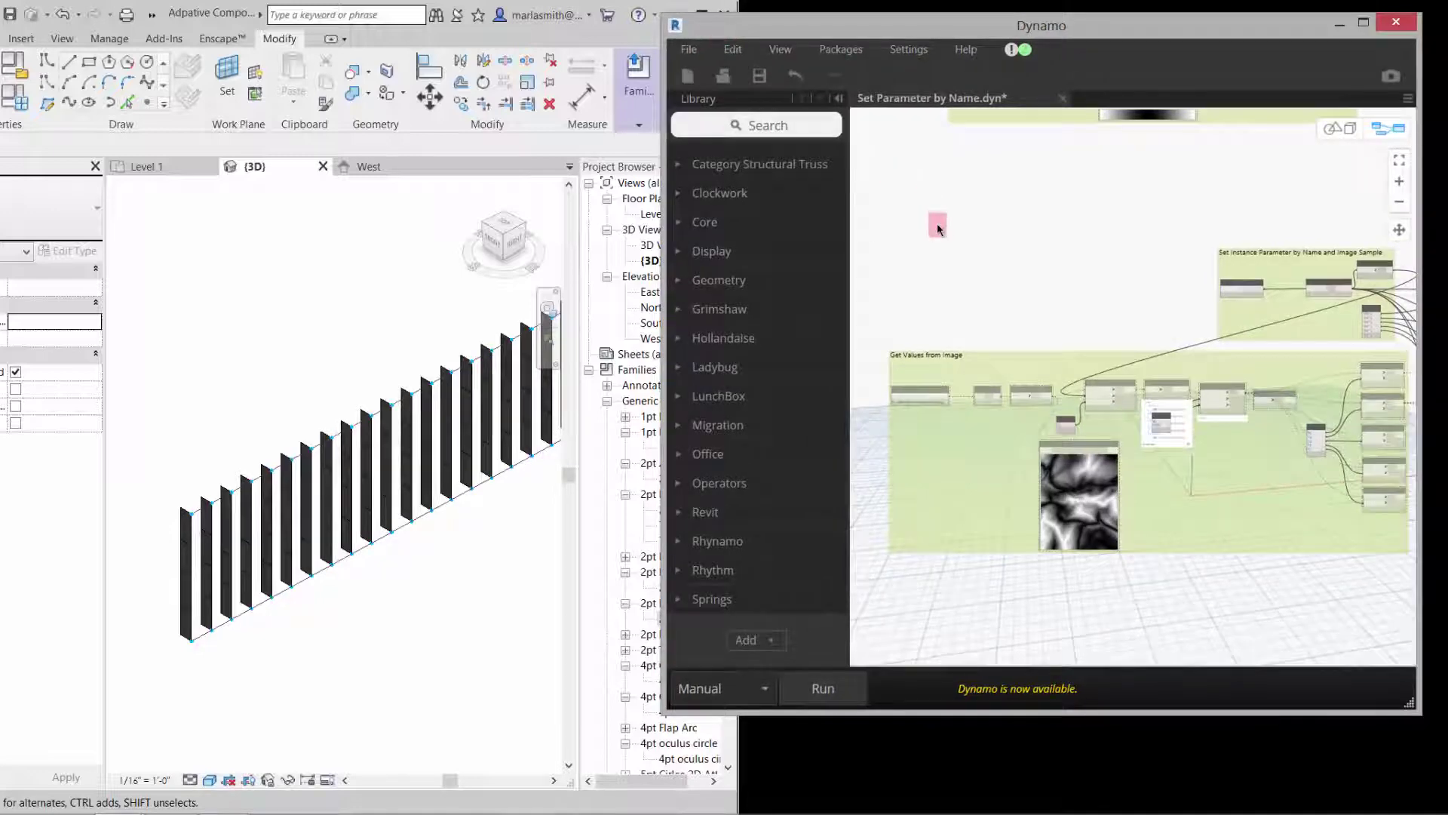
scroll(936, 223, "down", 3)
scroll(1203, 242, "up", 3)
scroll(1018, 250, "up", 4)
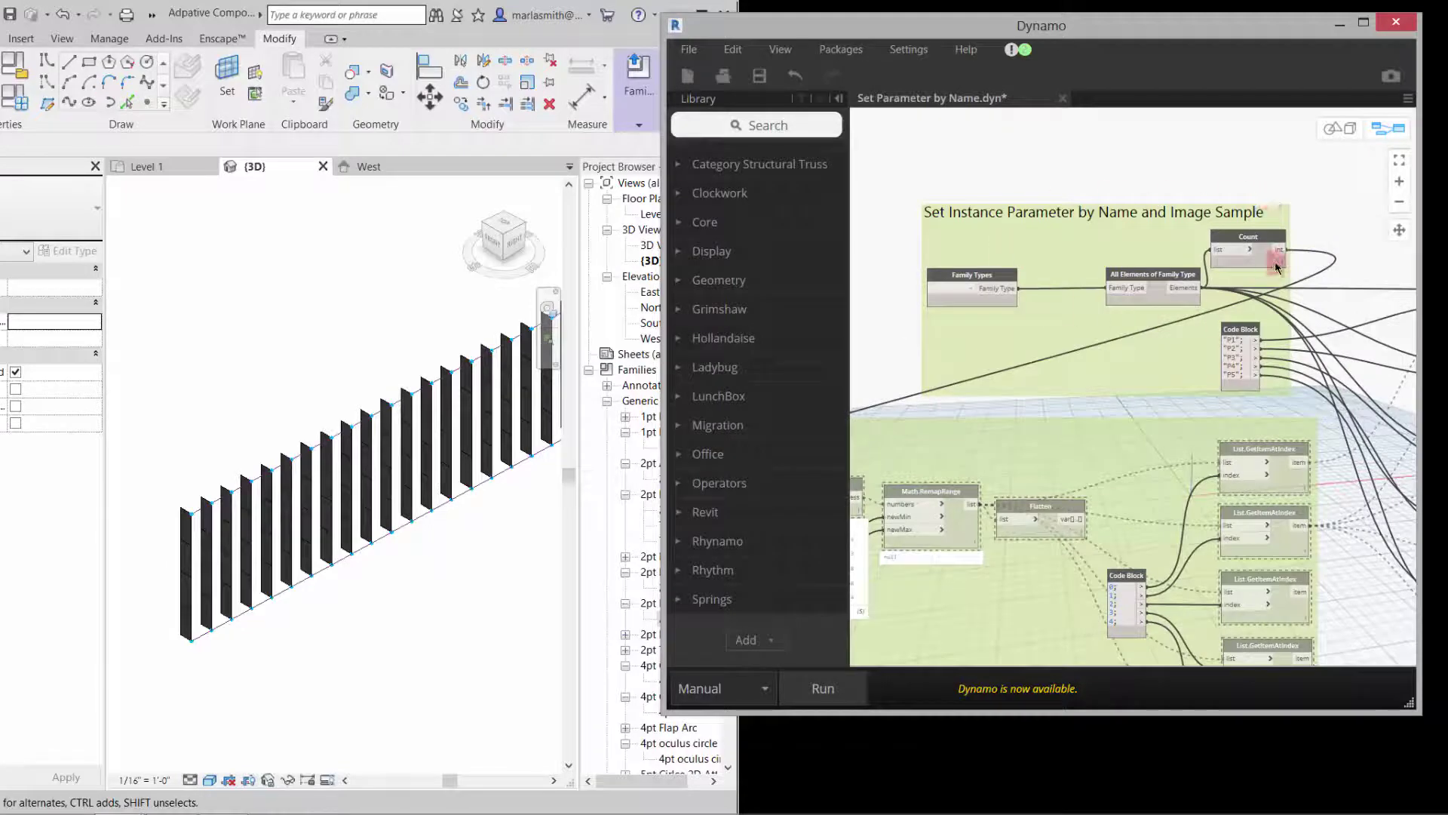
scroll(1276, 266, "down", 3)
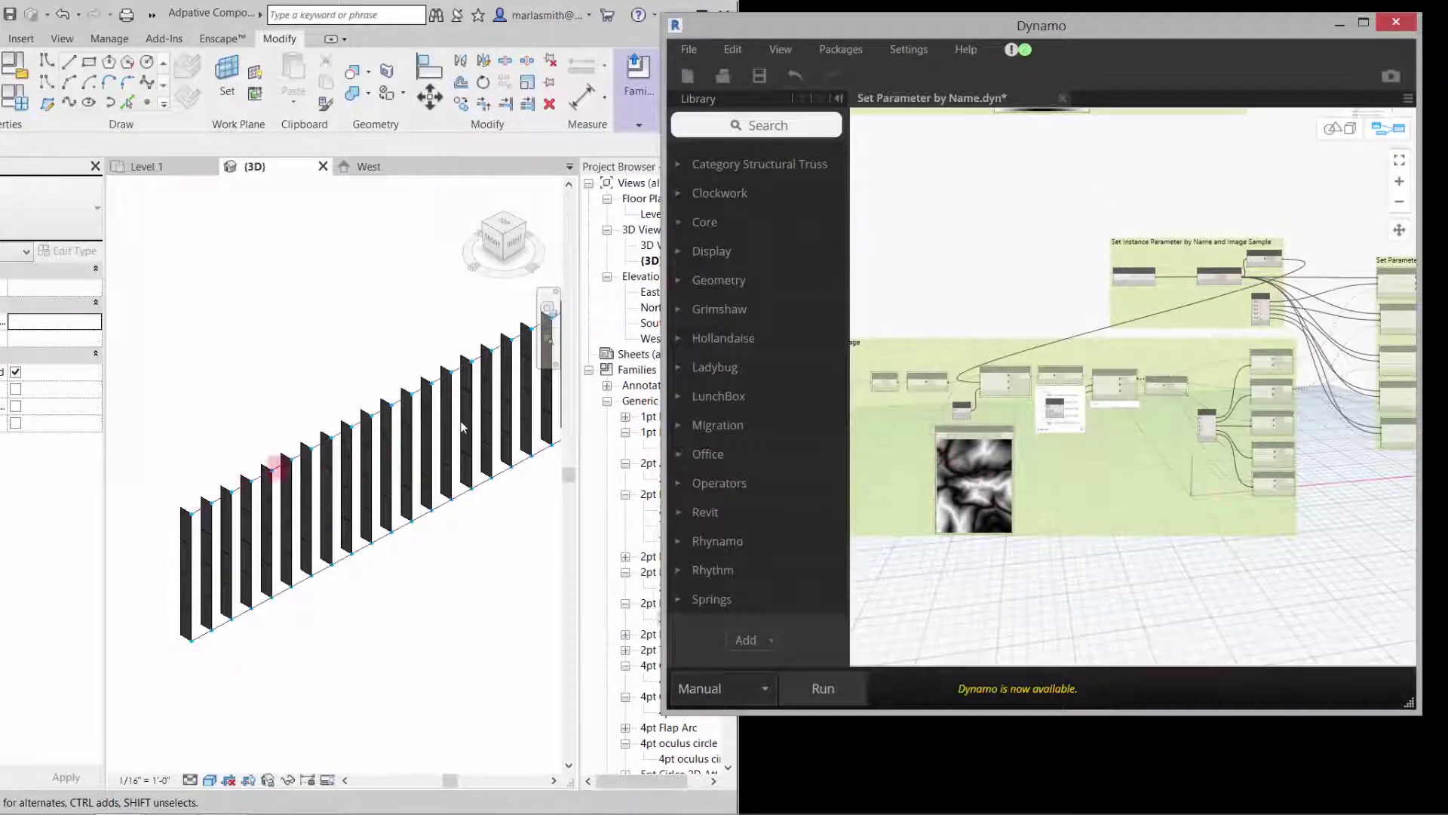
scroll(1056, 404, "up", 3)
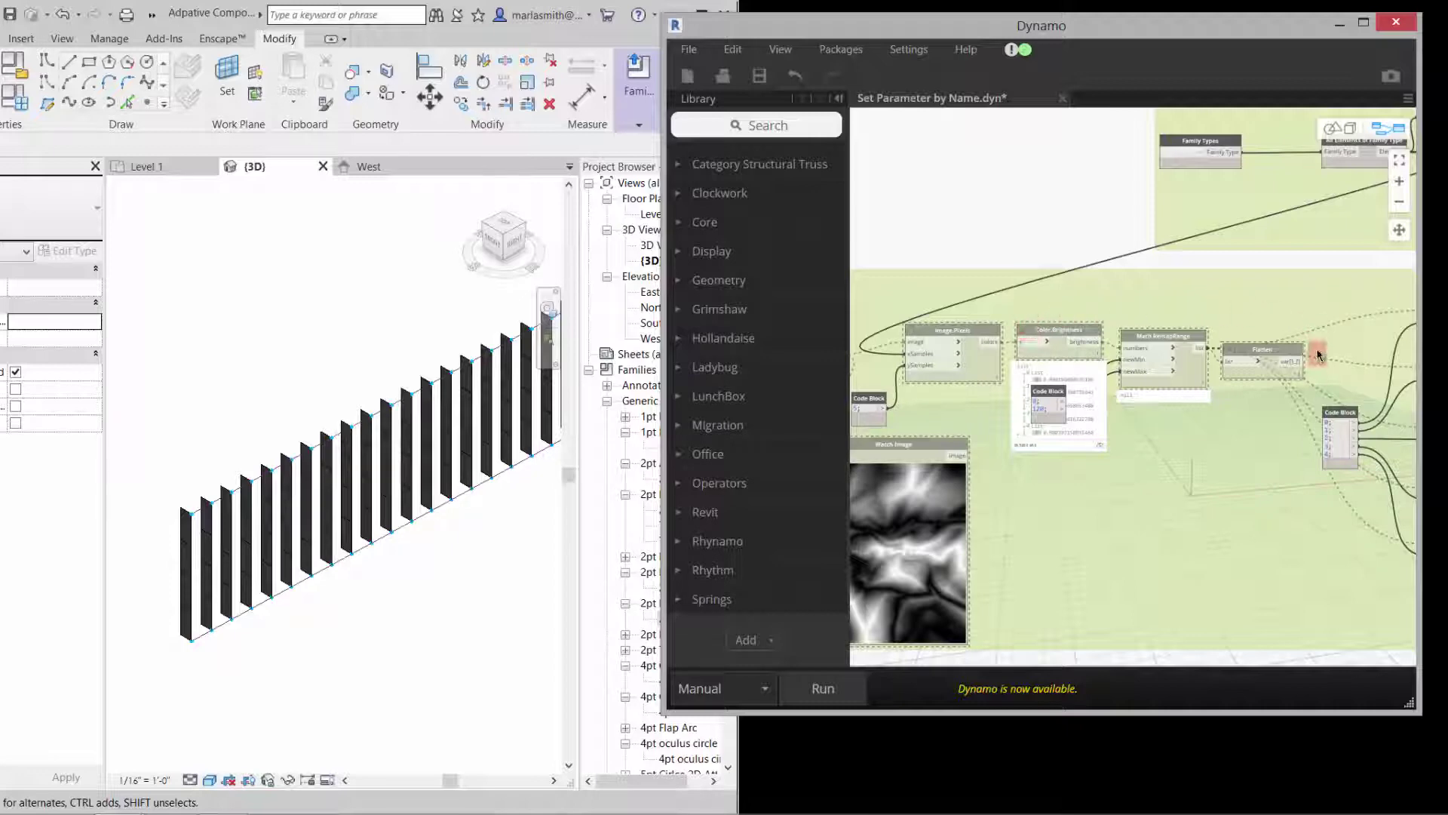
scroll(1316, 347, "down", 3)
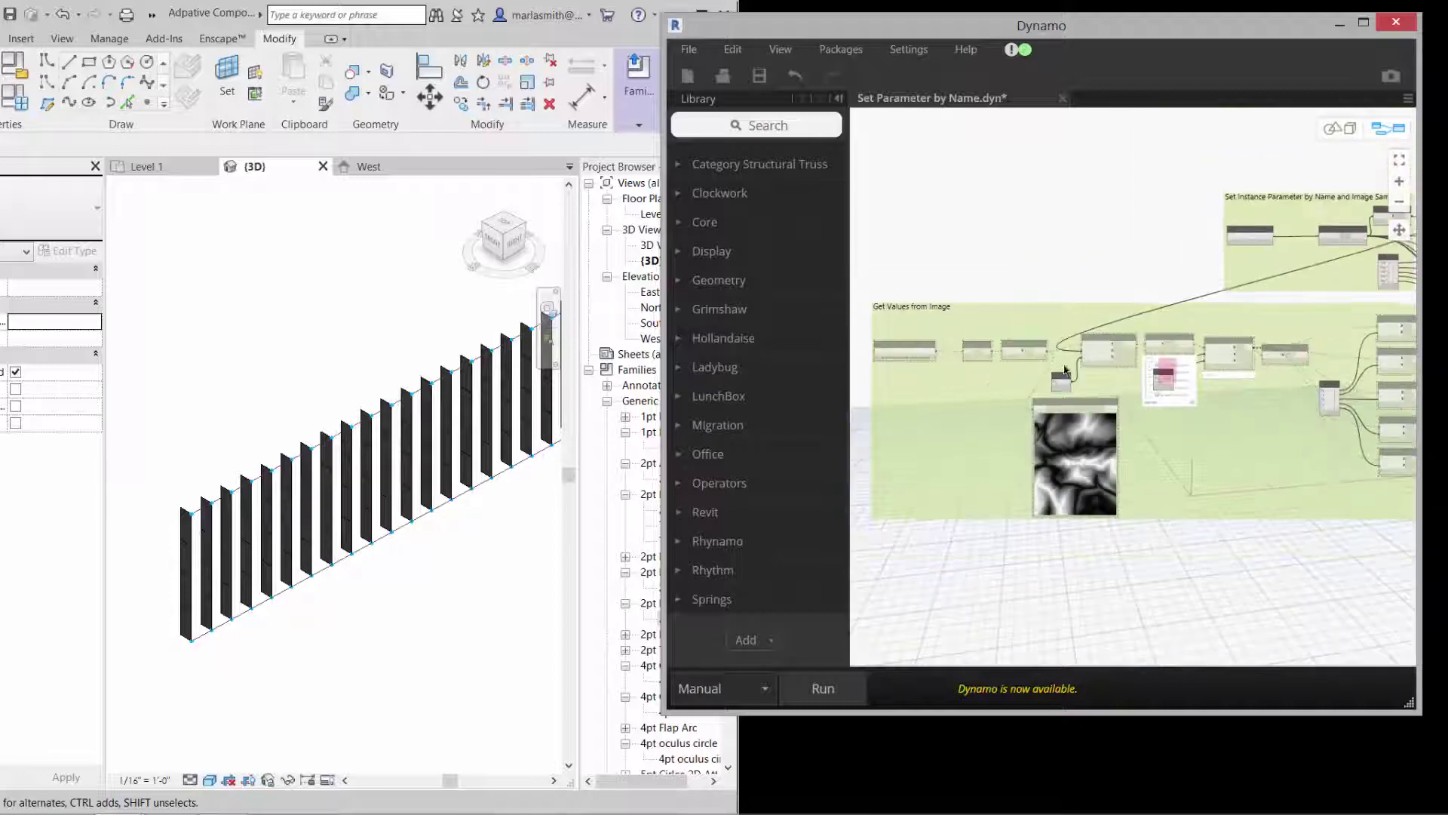
- Unfreeze the File Path node holding step13.png in the Get Values from Image group and run the graph
scroll(869, 358, "up", 5)
right_click(928, 338)
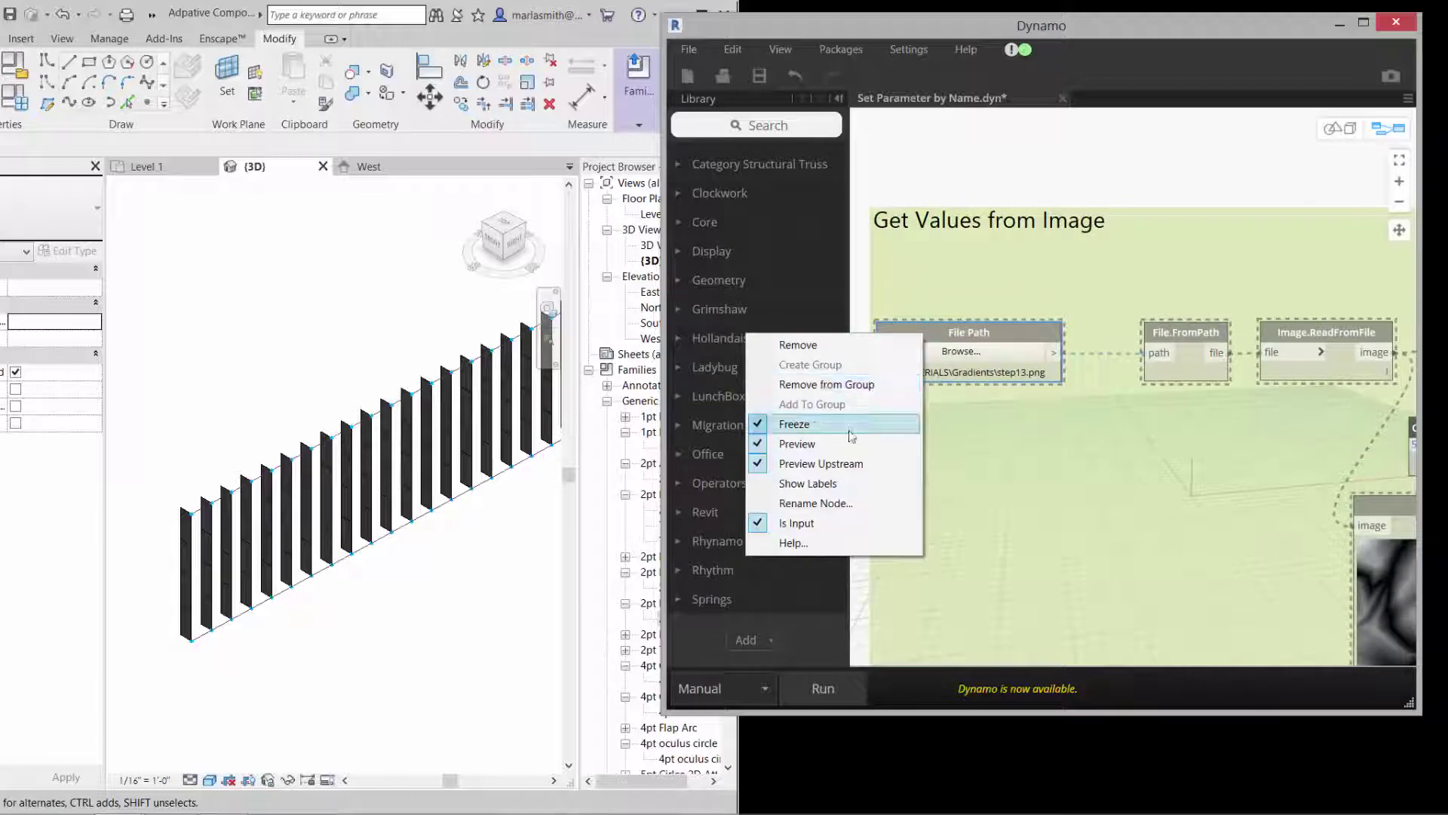
left_click(849, 424)
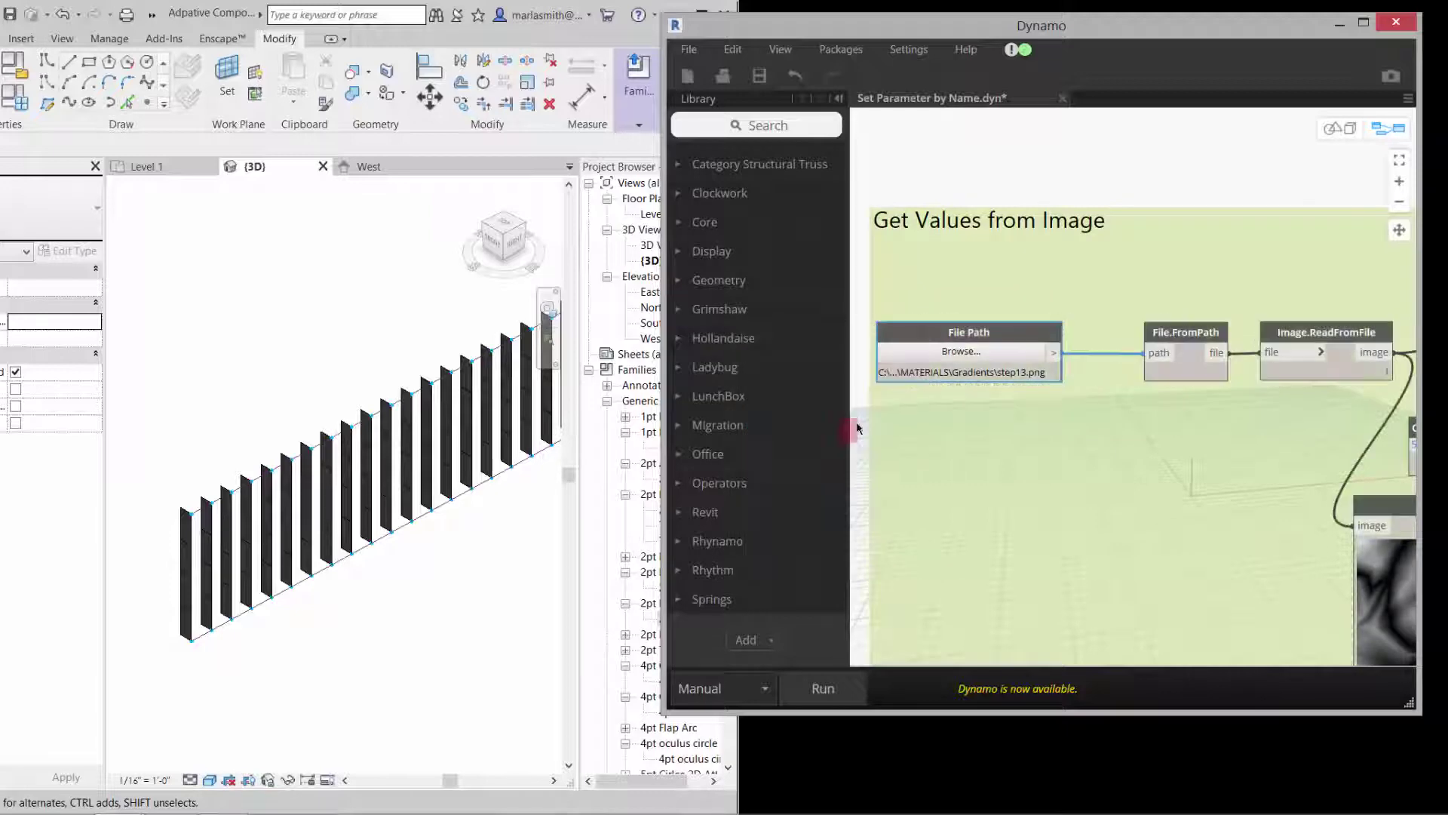
left_click(824, 688)
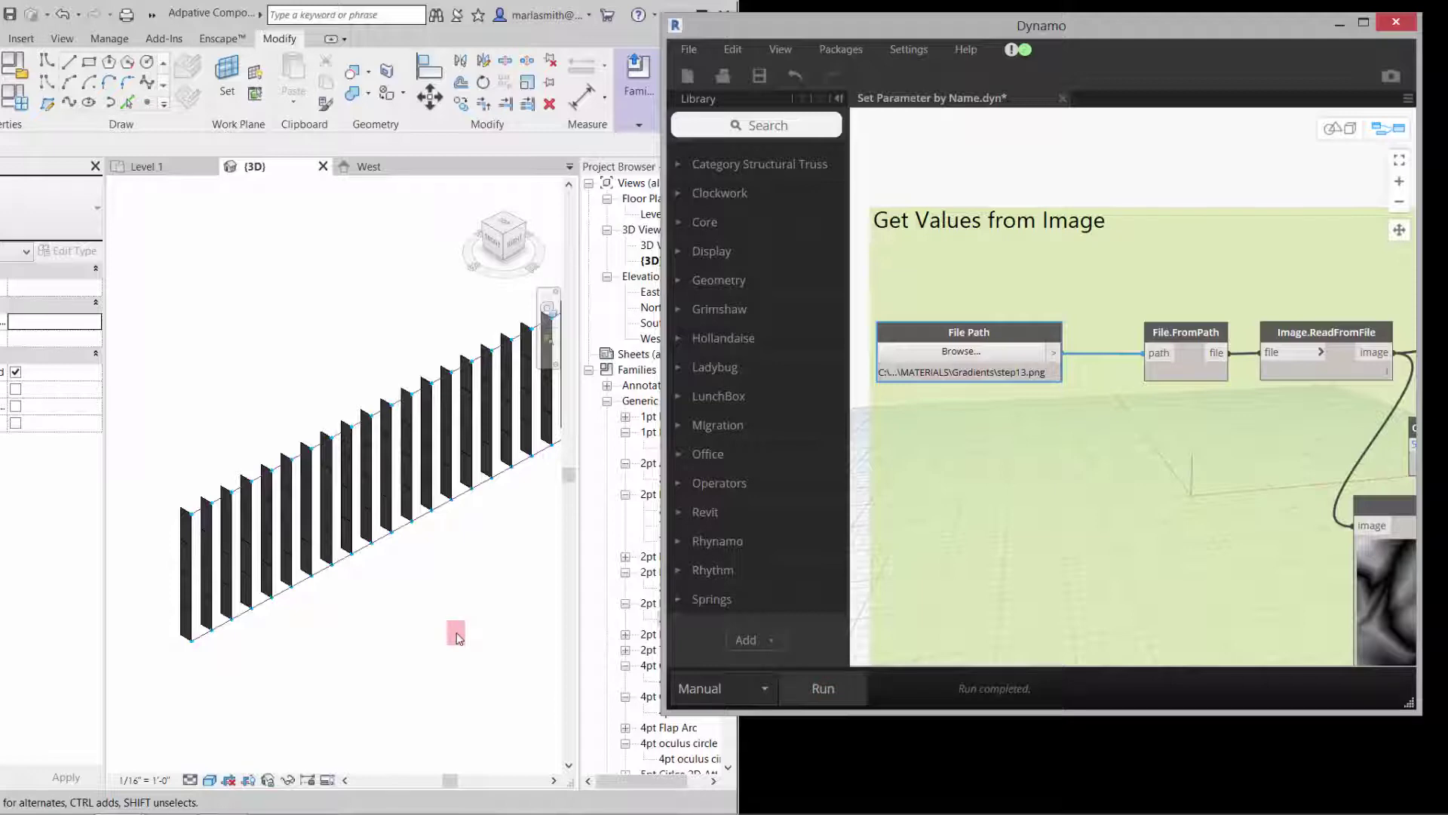
- Rerun the graph to apply the step13.png brightness values to the five-row louvers, and inspect them in the Revit 3D view
left_click(1120, 579)
scroll(927, 329, "down", 3)
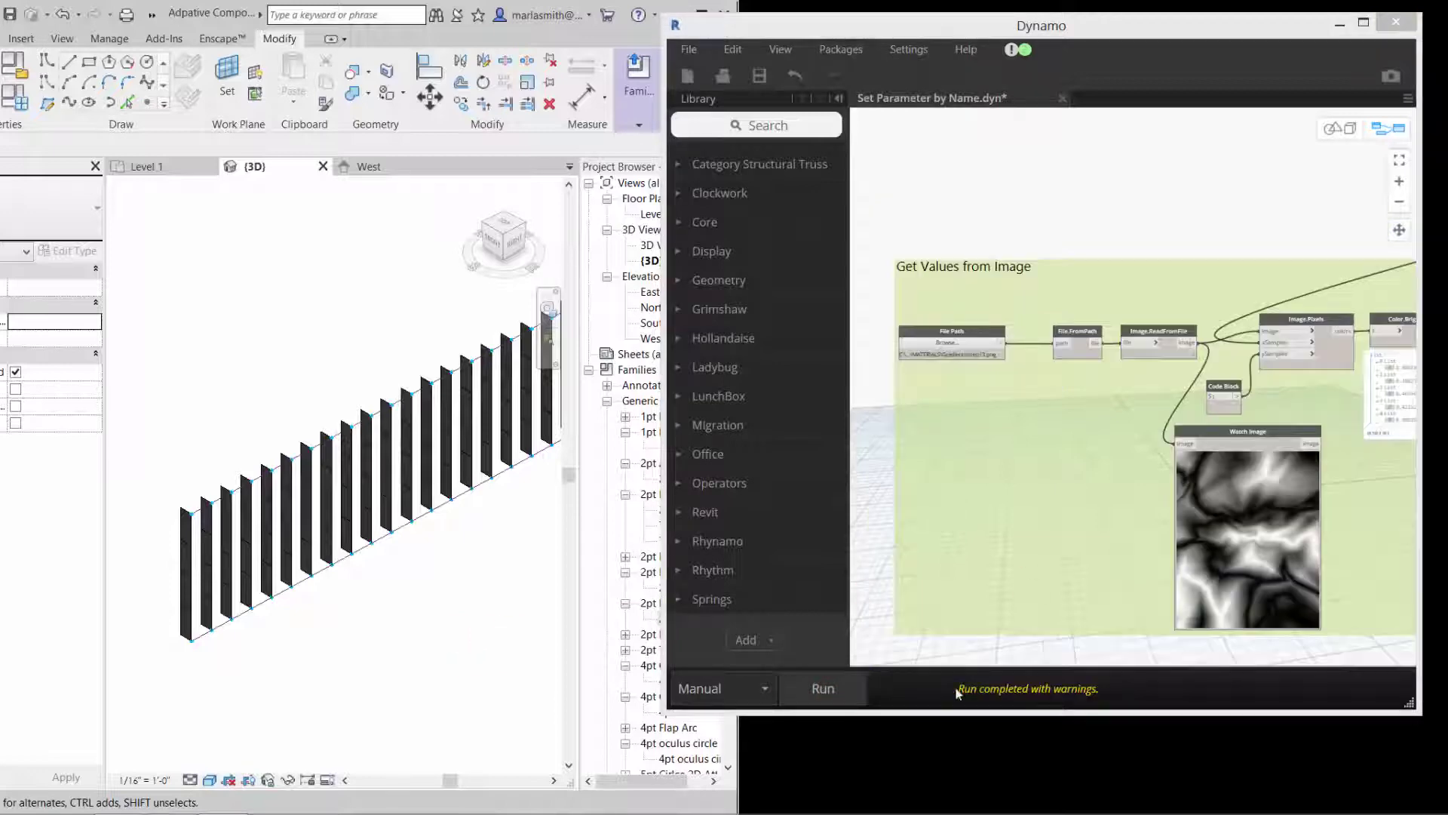
left_click(831, 689)
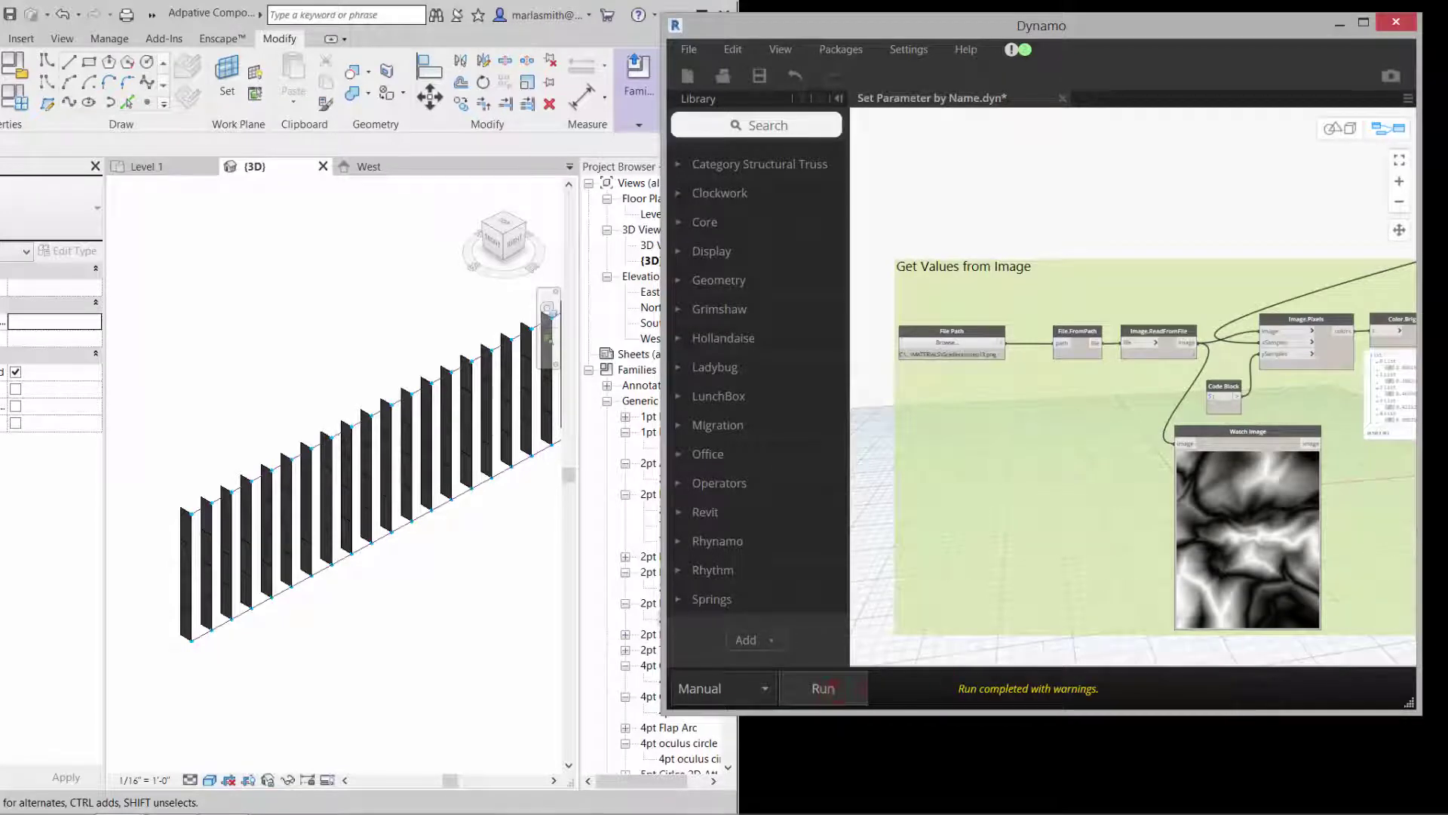
scroll(1131, 445, "up", 1)
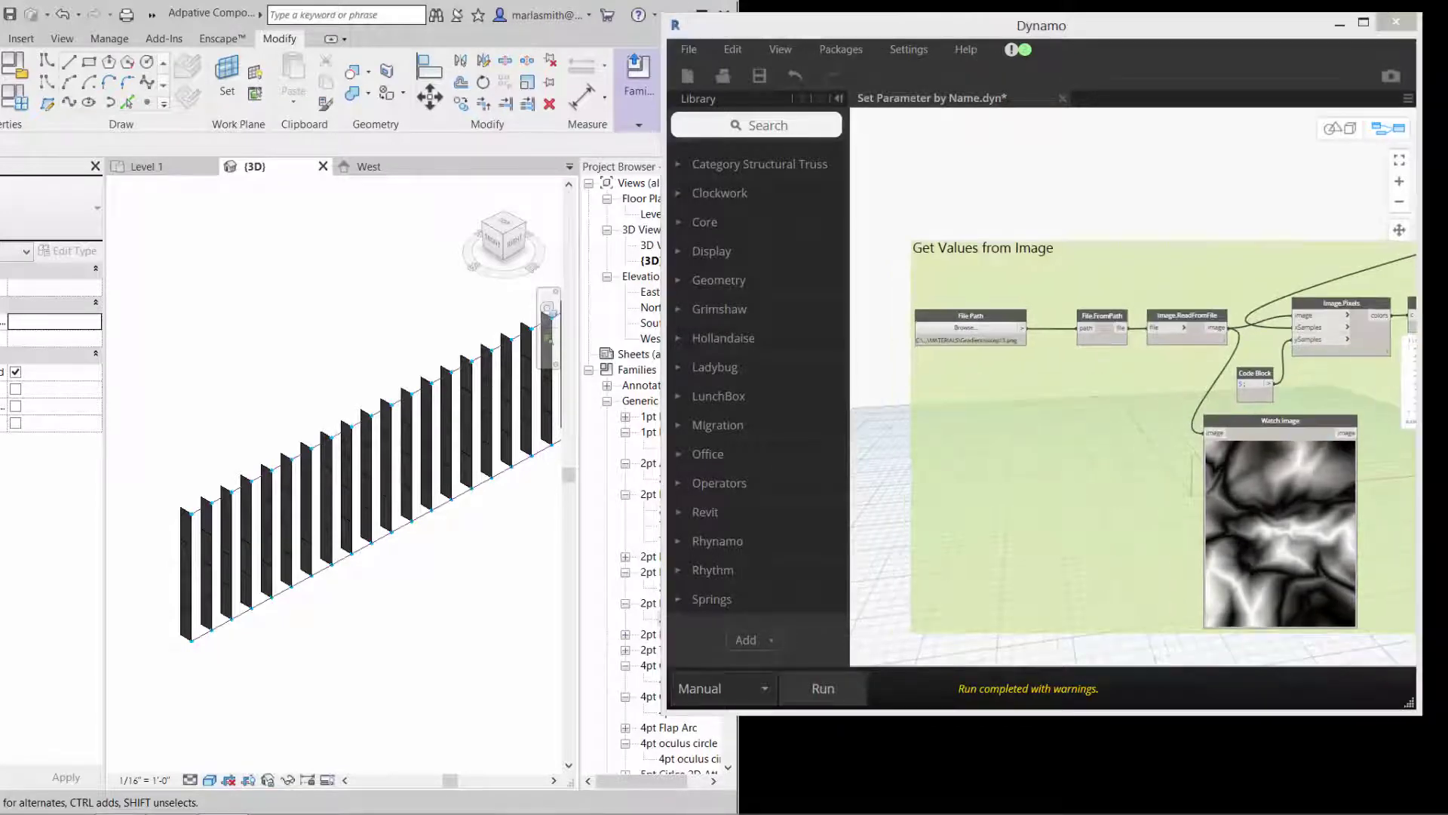
left_click(824, 688)
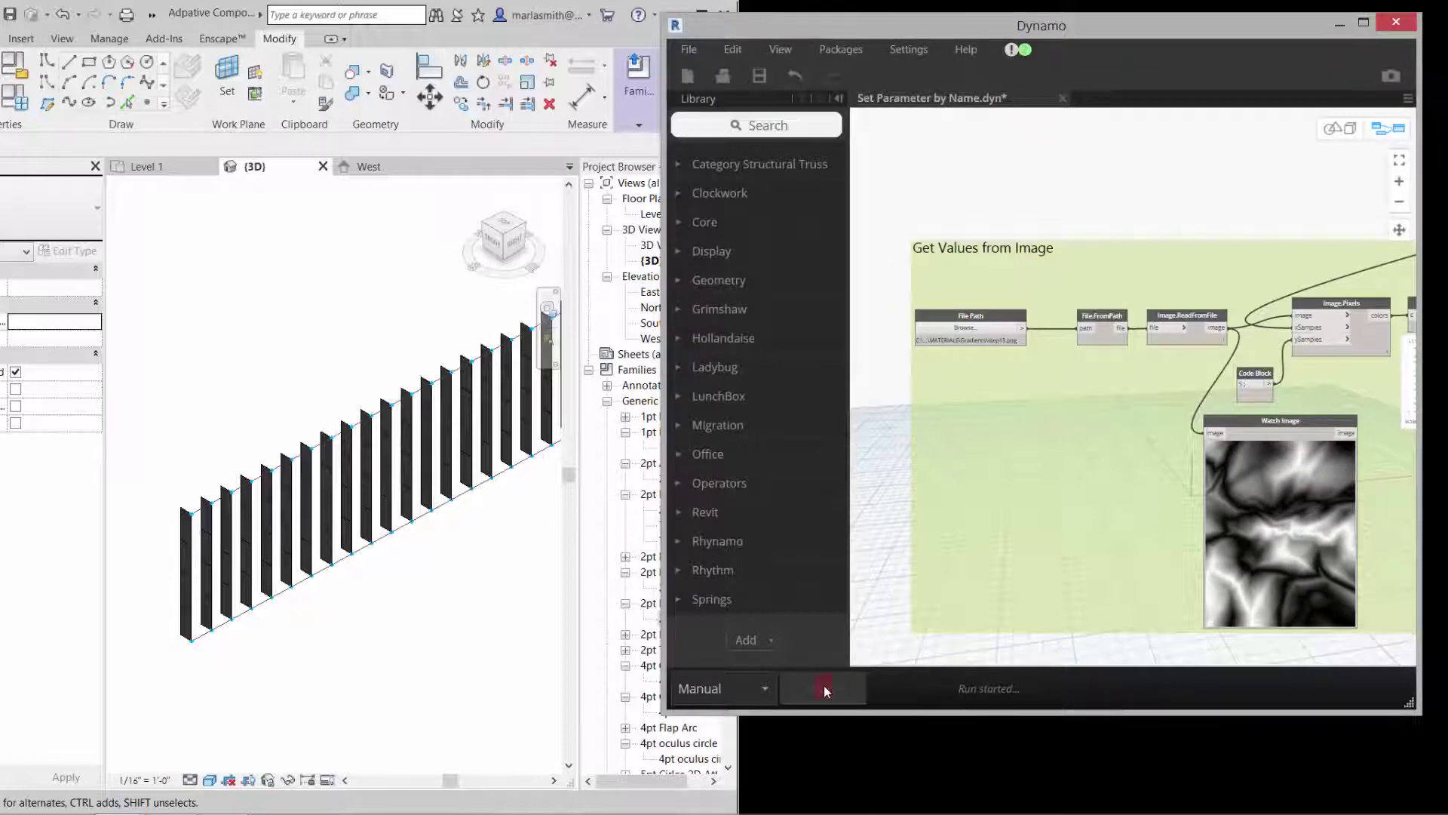
left_click(339, 603)
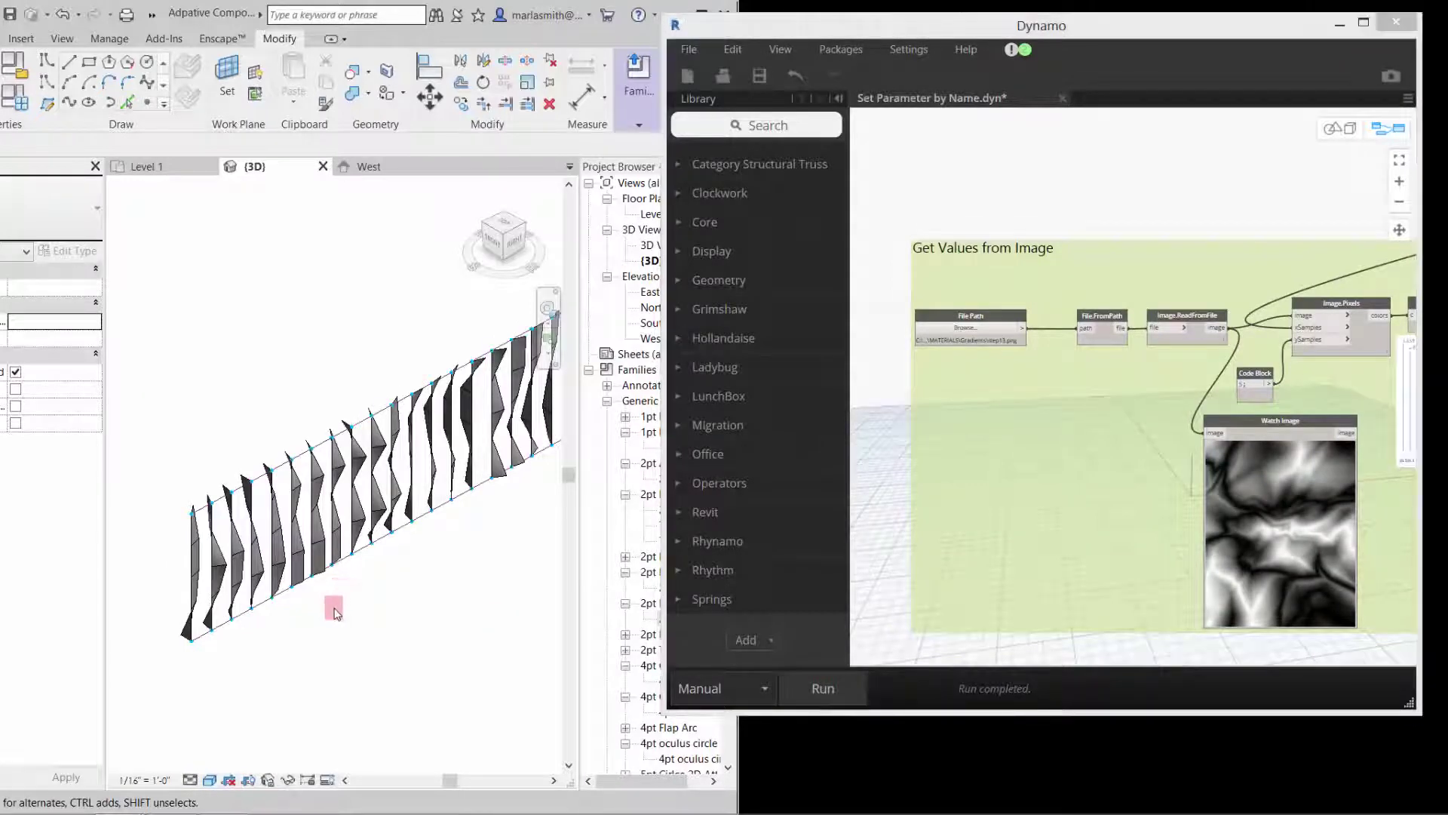
middle_click_drag(335, 611, 368, 550, "shift")
left_click(365, 558)
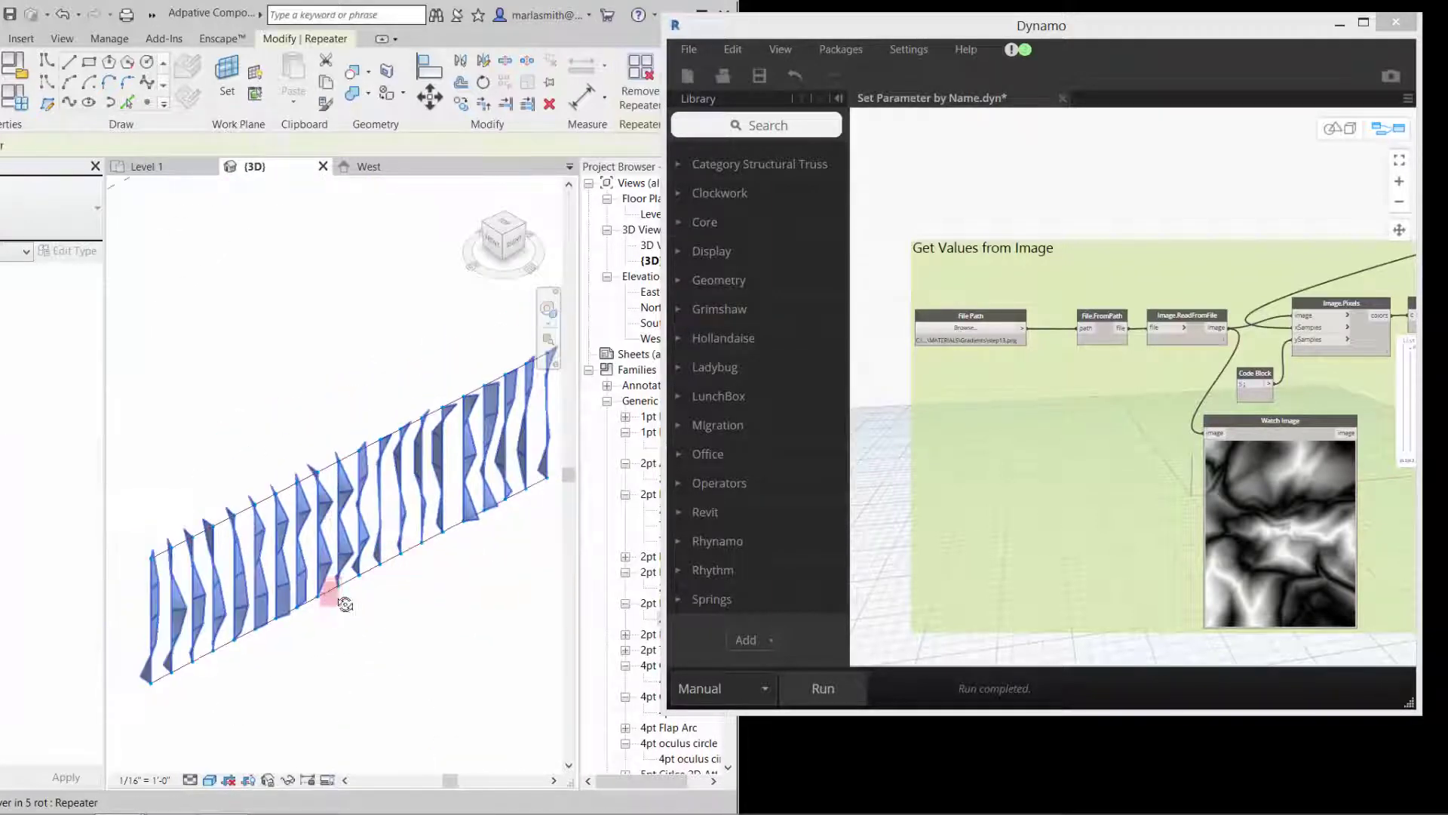
middle_click_drag(345, 603, 366, 581, "shift")
left_click(375, 616)
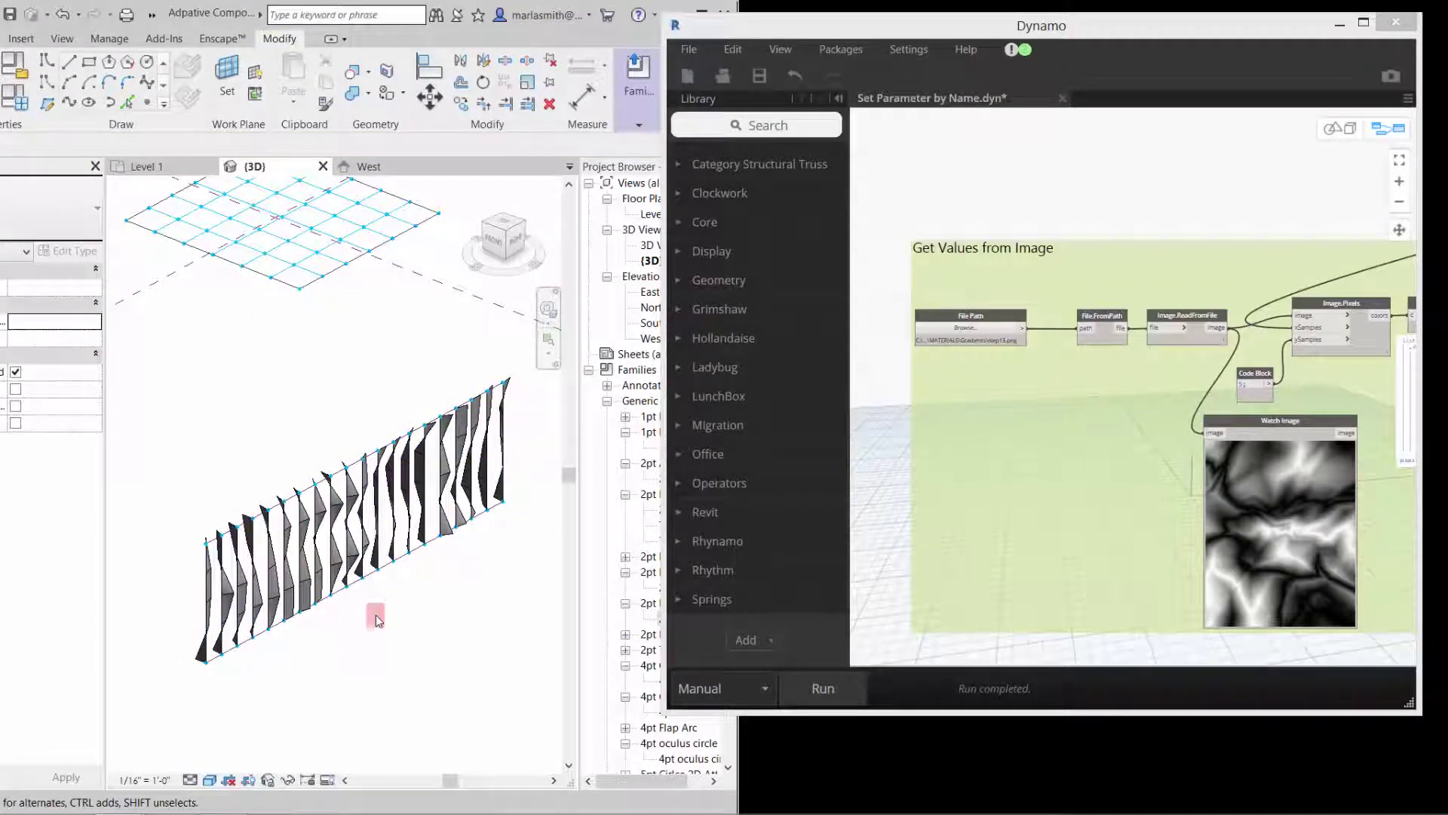
- Change the File Path image to triangle.jpg, run the graph, and inspect the updated five-row louvers in Revit
left_click(944, 463)
left_click(968, 330)
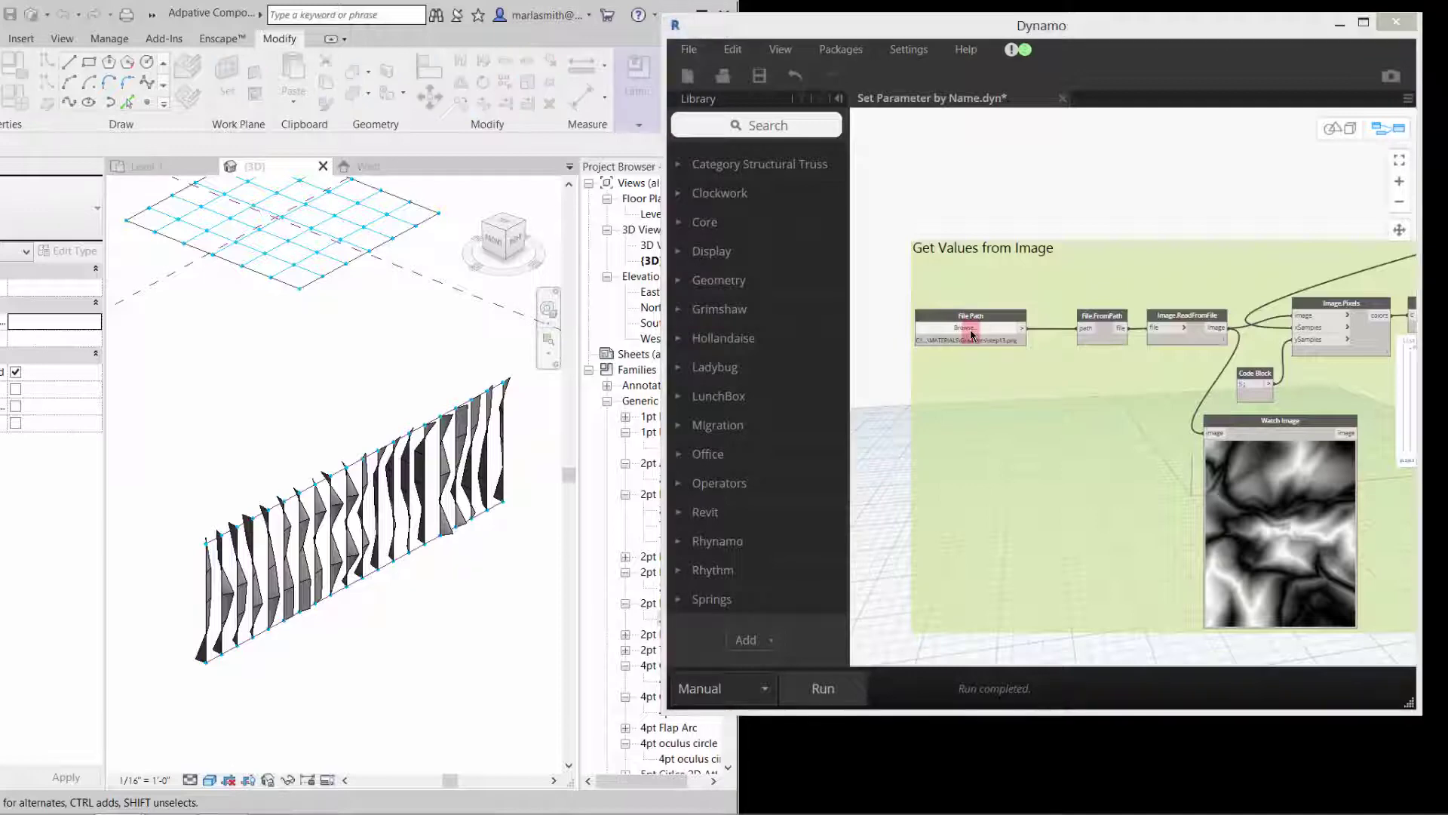
left_click_drag(1103, 169, 1115, 403)
left_click(1004, 420)
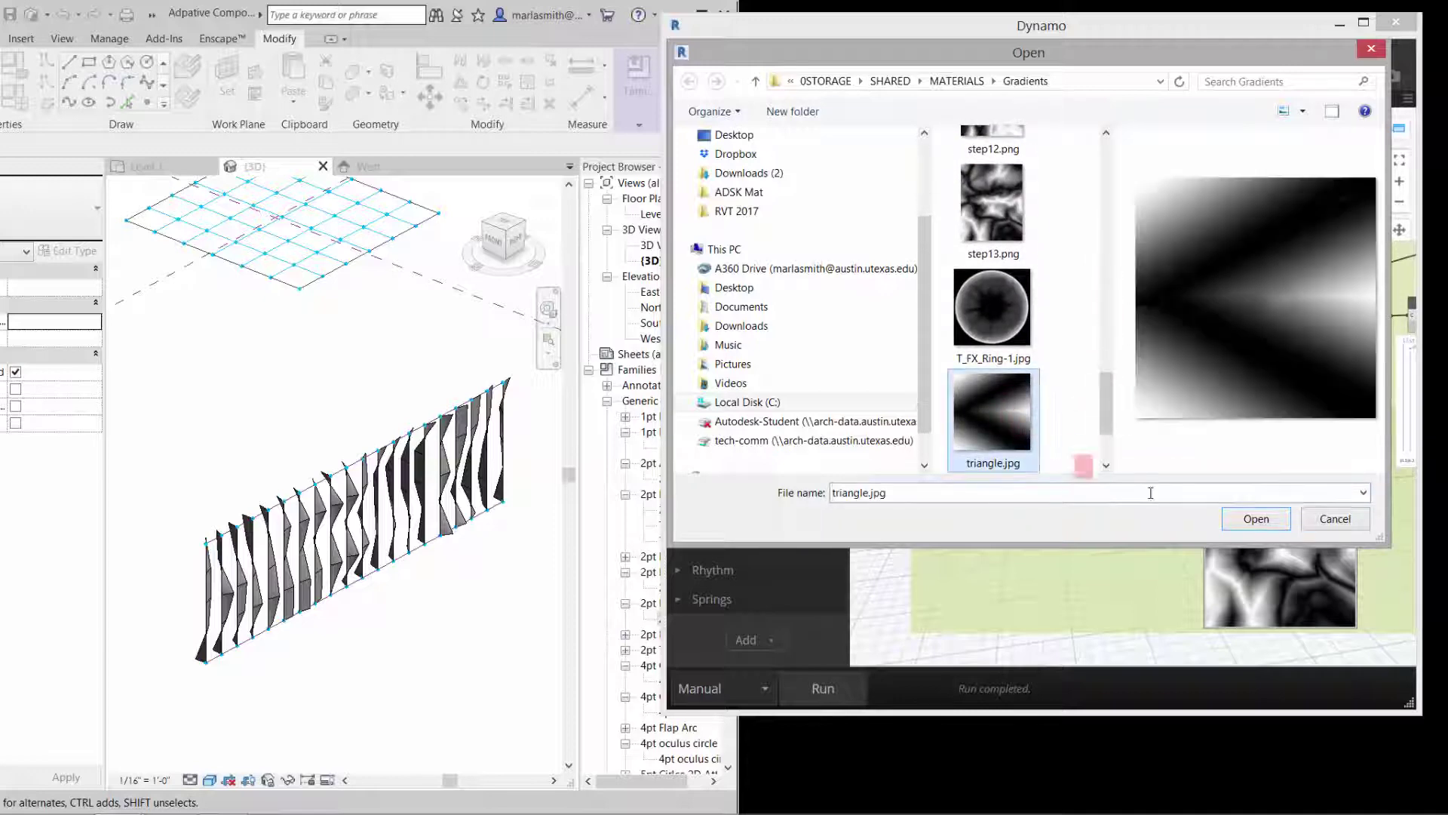
left_click(1237, 515)
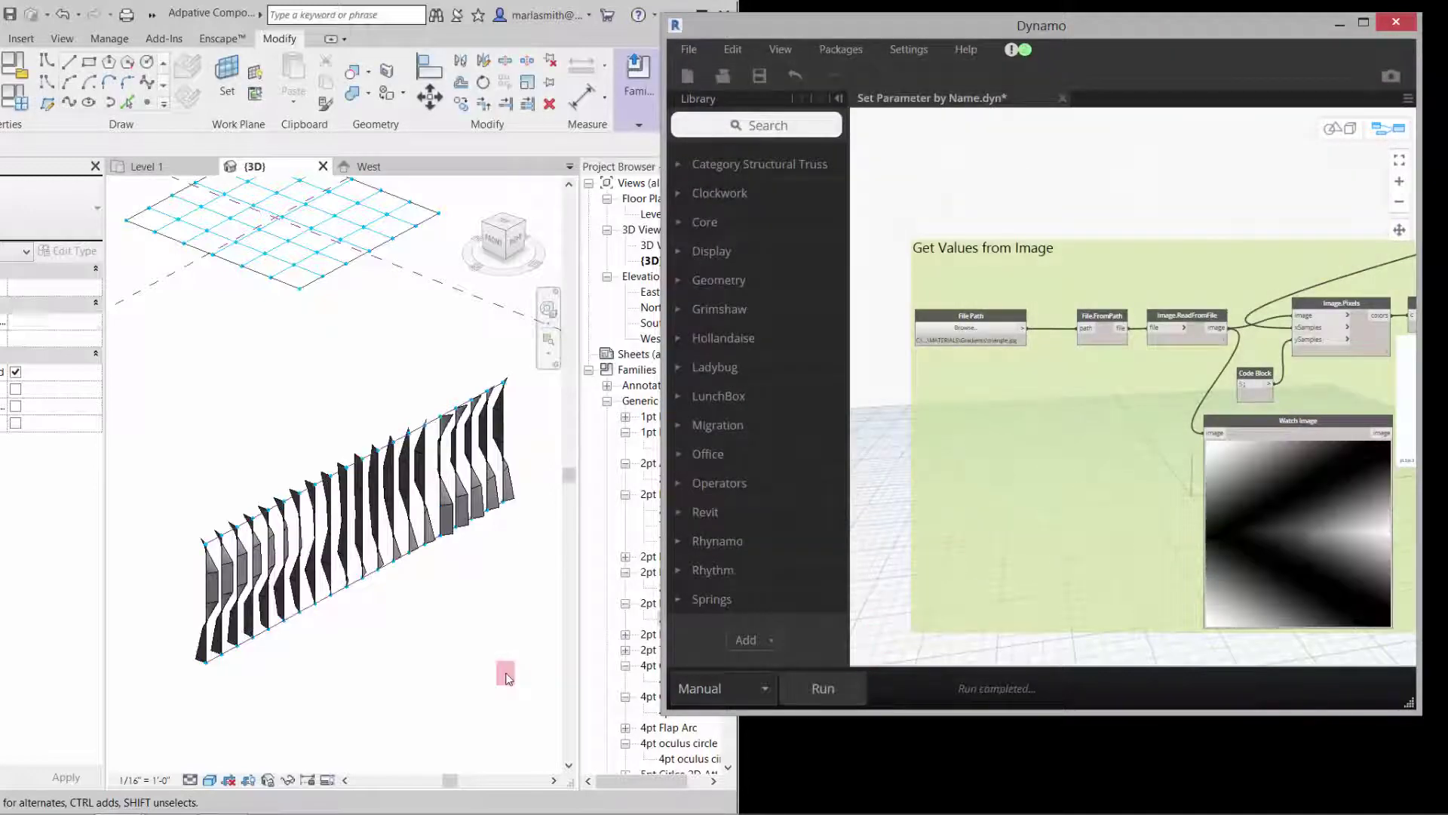
middle_click_drag(462, 645, 491, 603, "shift")
left_click(1057, 182)
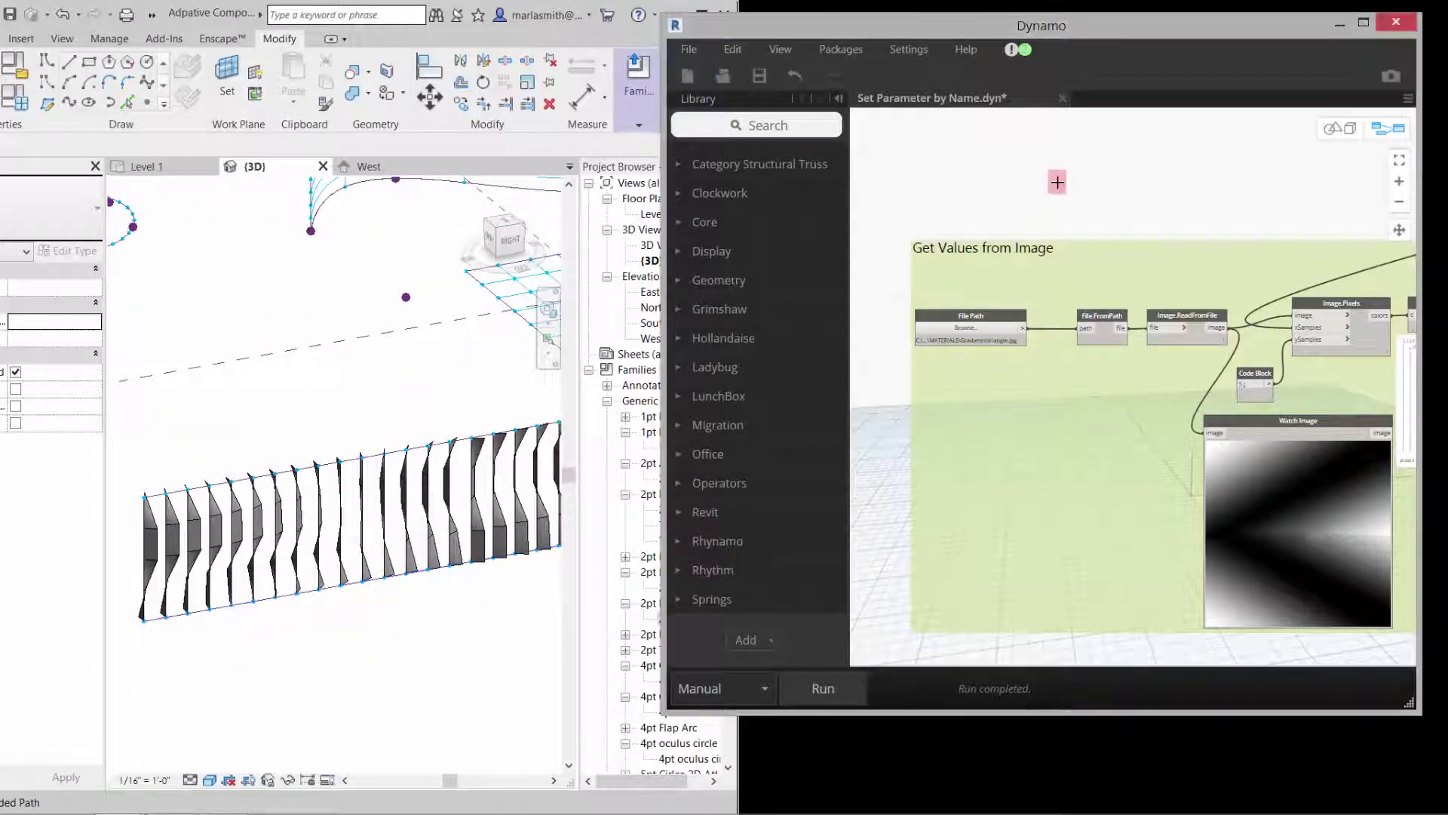